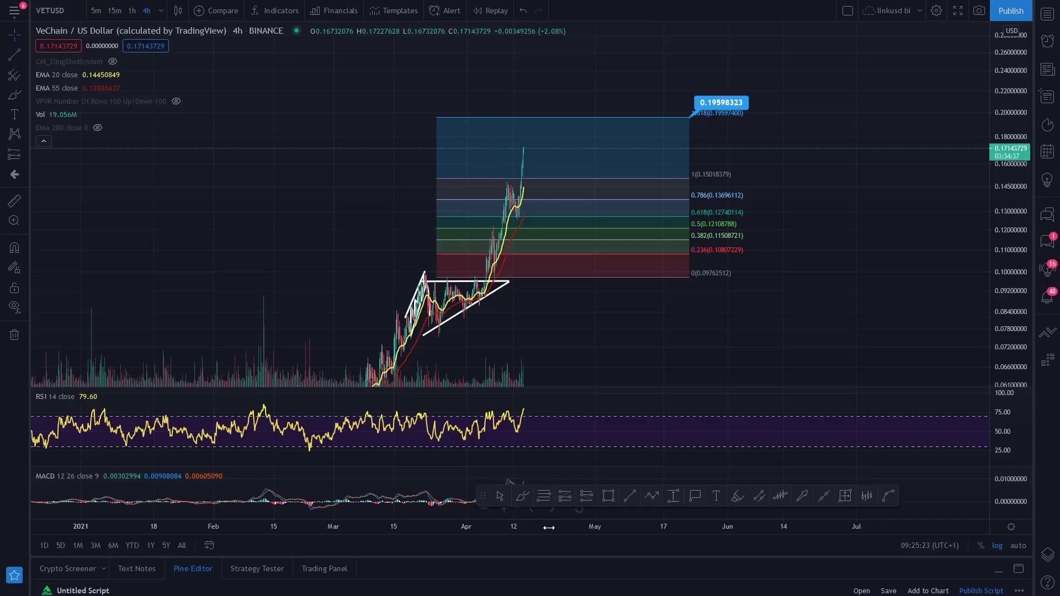
Step: Widen the candles, stretch the price scale and pan back to show the February–March history
{"action": "left_click_drag", "start_coordinate": [567, 525], "coordinate": [378, 526]}
{"action": "left_click_drag", "start_coordinate": [407, 319], "coordinate": [639, 317]}
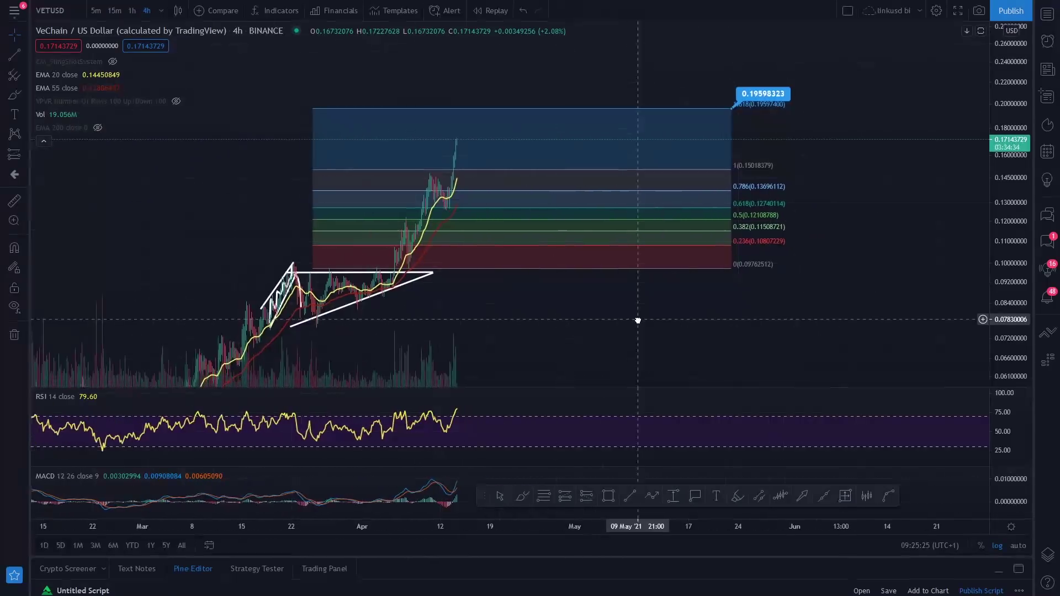
{"action": "left_click_drag", "start_coordinate": [1002, 218], "coordinate": [1003, 191]}
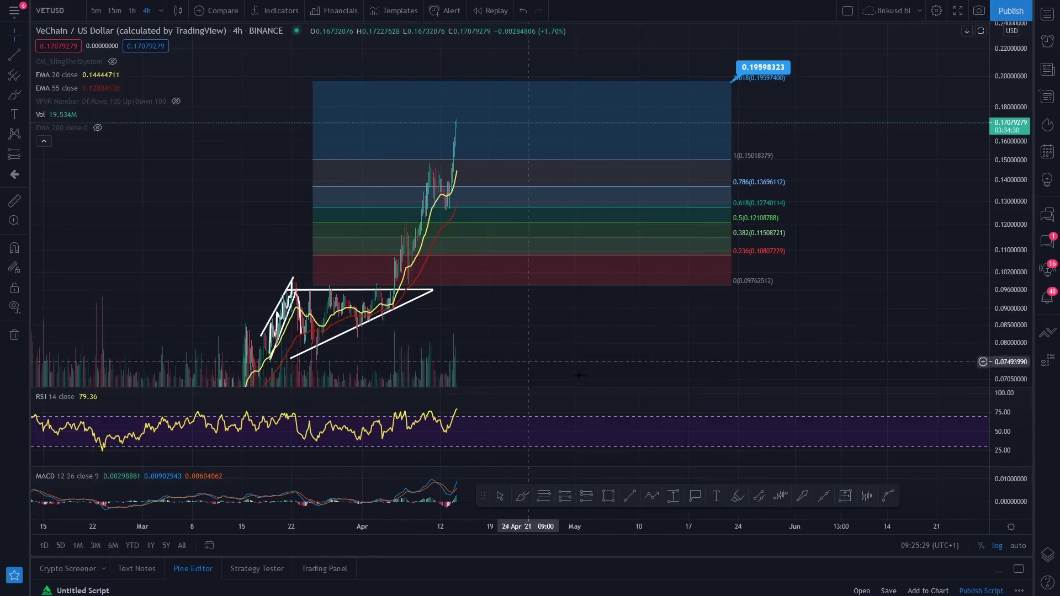
{"action": "left_click_drag", "start_coordinate": [442, 527], "coordinate": [365, 527]}
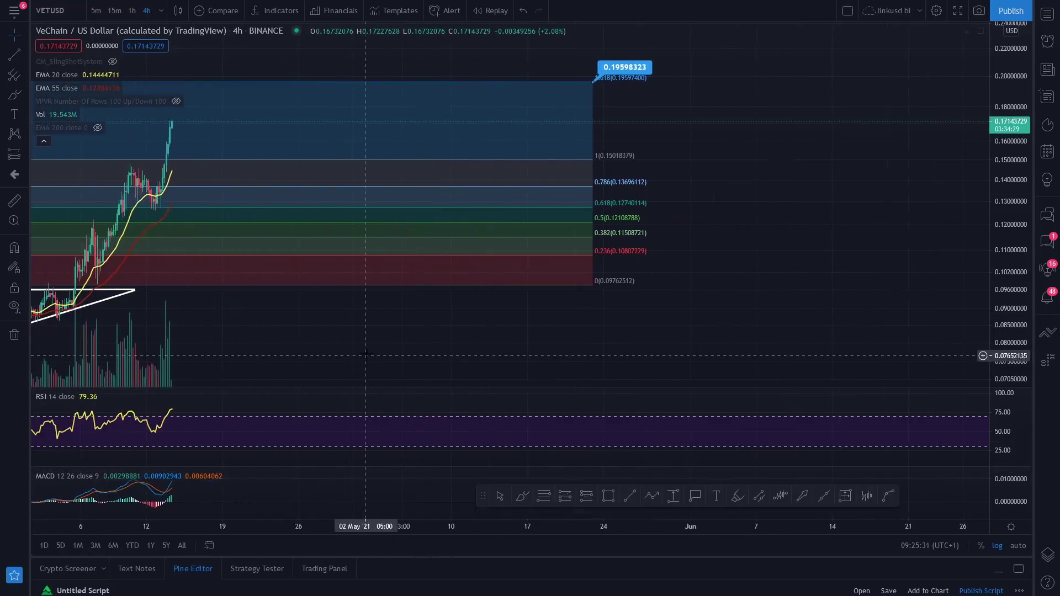
{"action": "left_click_drag", "start_coordinate": [400, 351], "coordinate": [678, 351]}
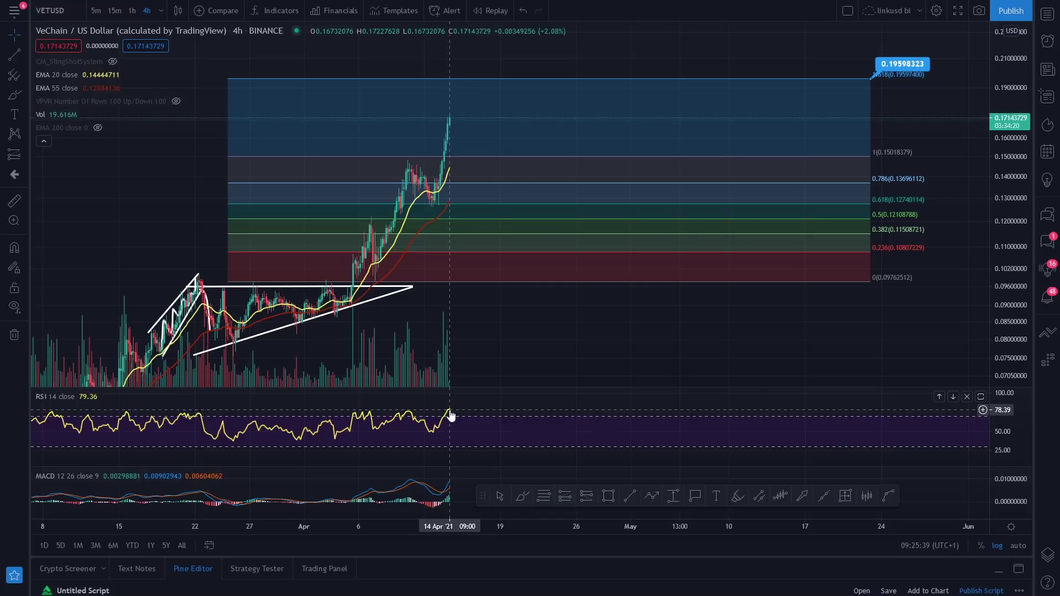
{"action": "left_click_drag", "start_coordinate": [450, 415], "coordinate": [623, 413]}
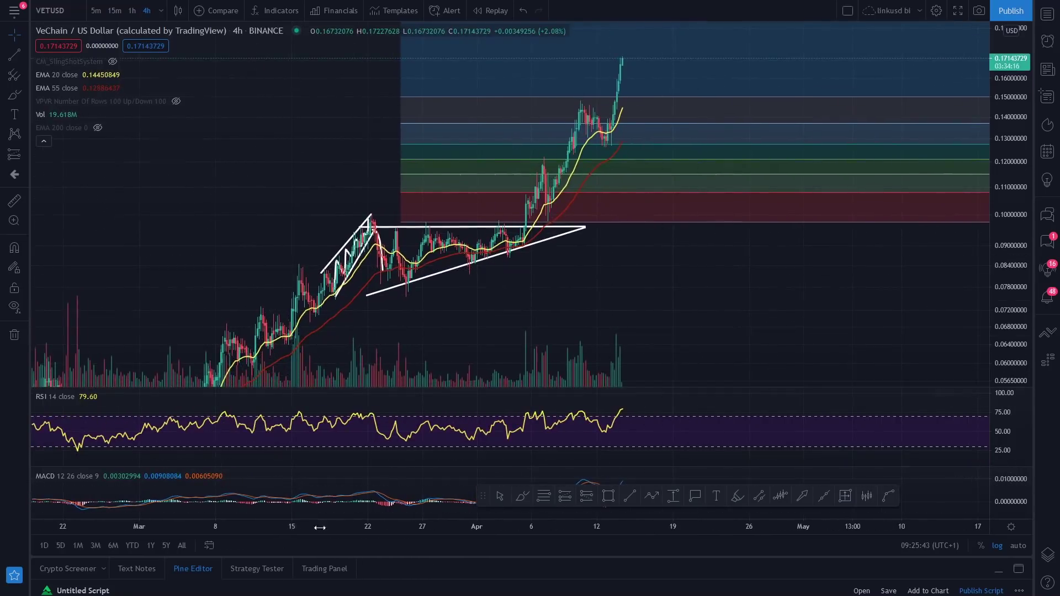
{"action": "left_click_drag", "start_coordinate": [320, 528], "coordinate": [563, 527]}
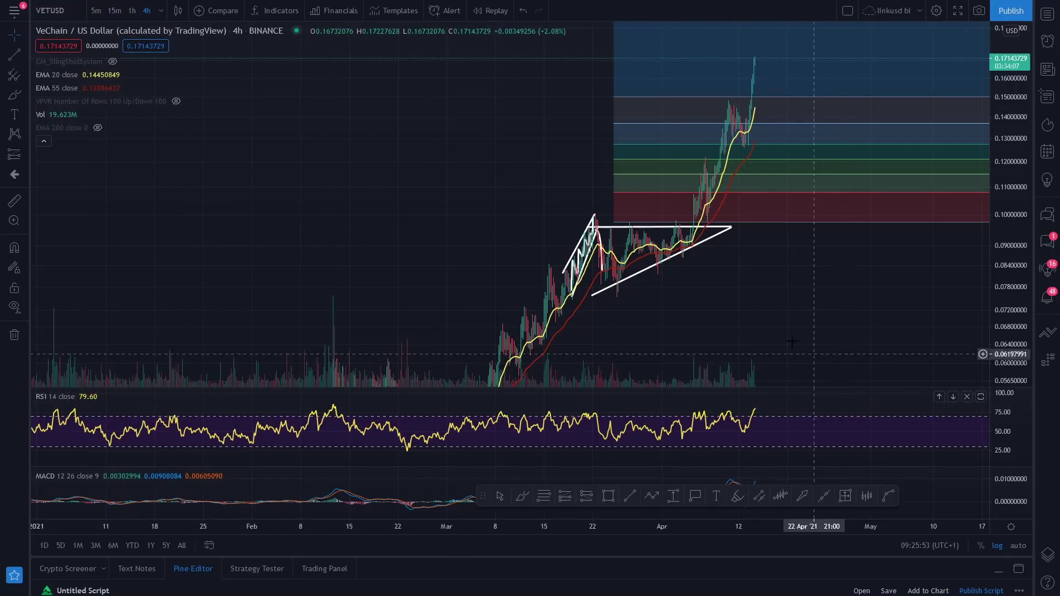
{"action": "left_click_drag", "start_coordinate": [773, 350], "coordinate": [736, 339]}
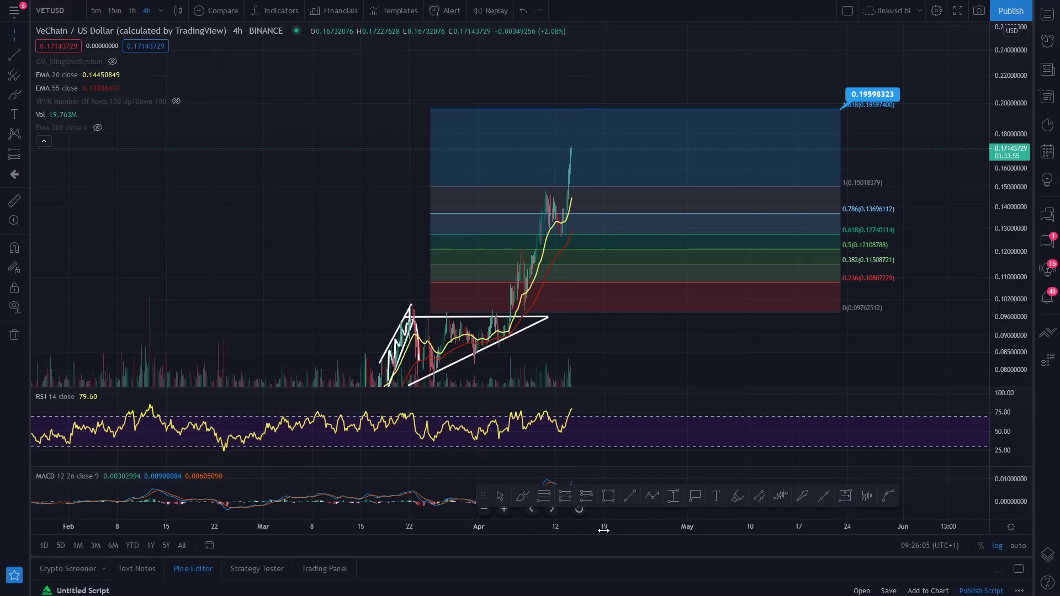
Step: Zoom in on mid-March through April with prices up to 0.22, centred on the Fibonacci box
{"action": "left_click_drag", "start_coordinate": [604, 530], "coordinate": [421, 529]}
{"action": "left_click_drag", "start_coordinate": [453, 354], "coordinate": [663, 333]}
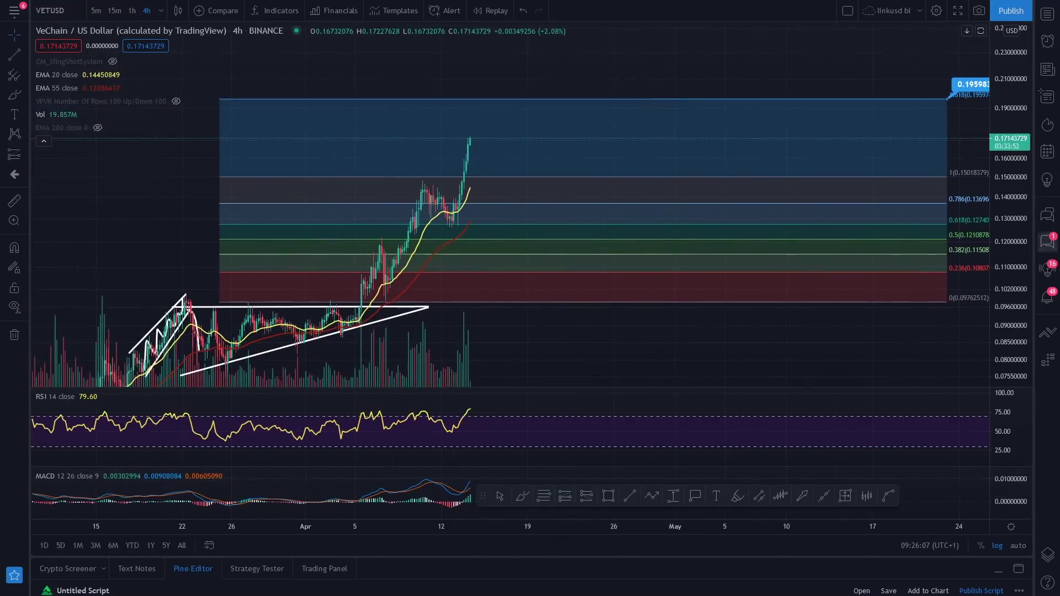
{"action": "left_click_drag", "start_coordinate": [1010, 248], "coordinate": [1016, 198]}
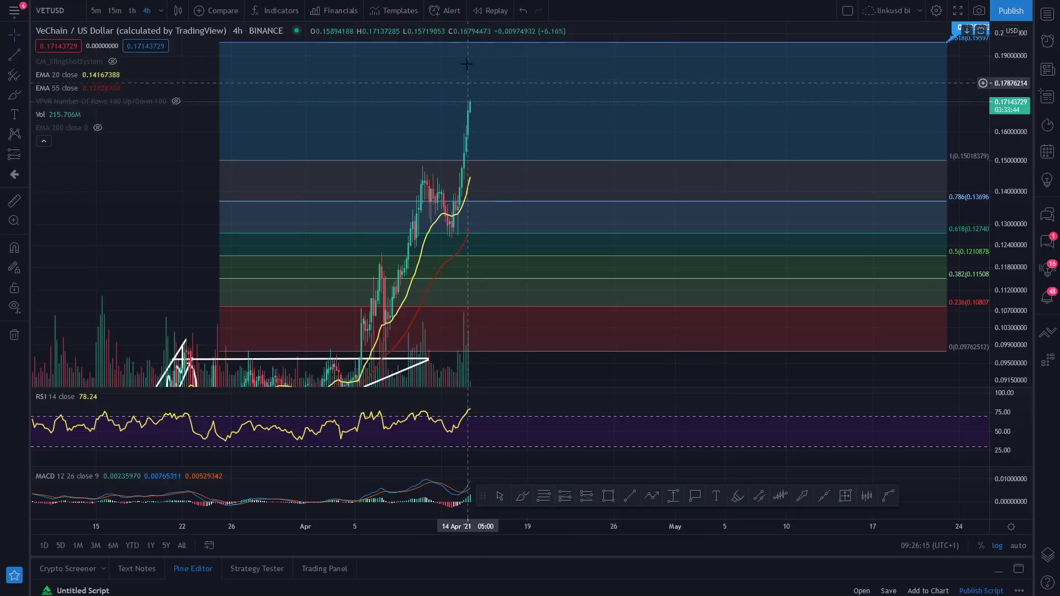
{"action": "left_click_drag", "start_coordinate": [129, 179], "coordinate": [119, 179]}
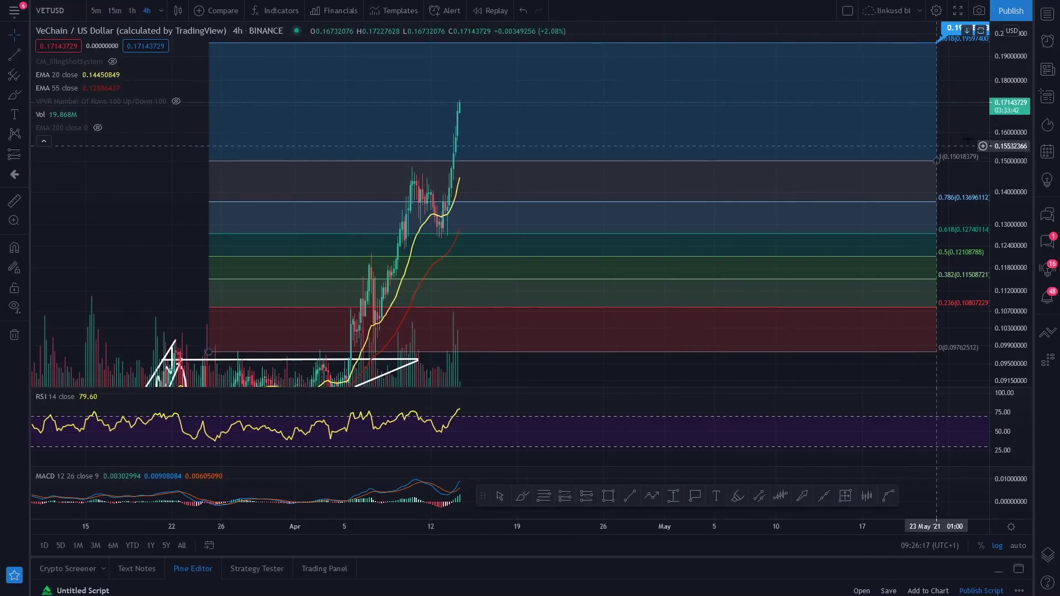
{"action": "left_click_drag", "start_coordinate": [1014, 205], "coordinate": [1014, 252]}
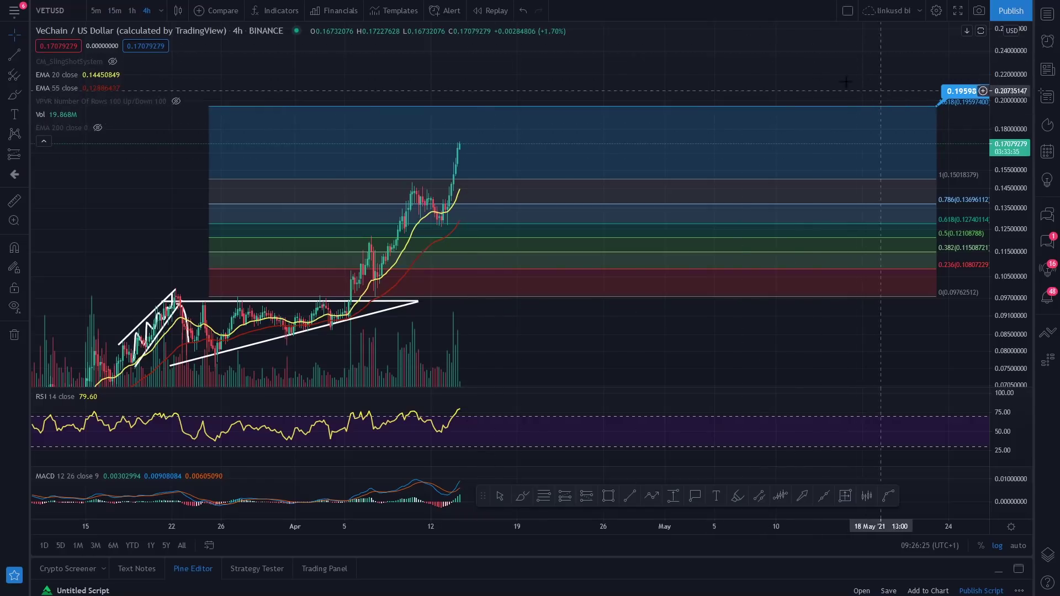
{"action": "left_click_drag", "start_coordinate": [639, 91], "coordinate": [525, 85]}
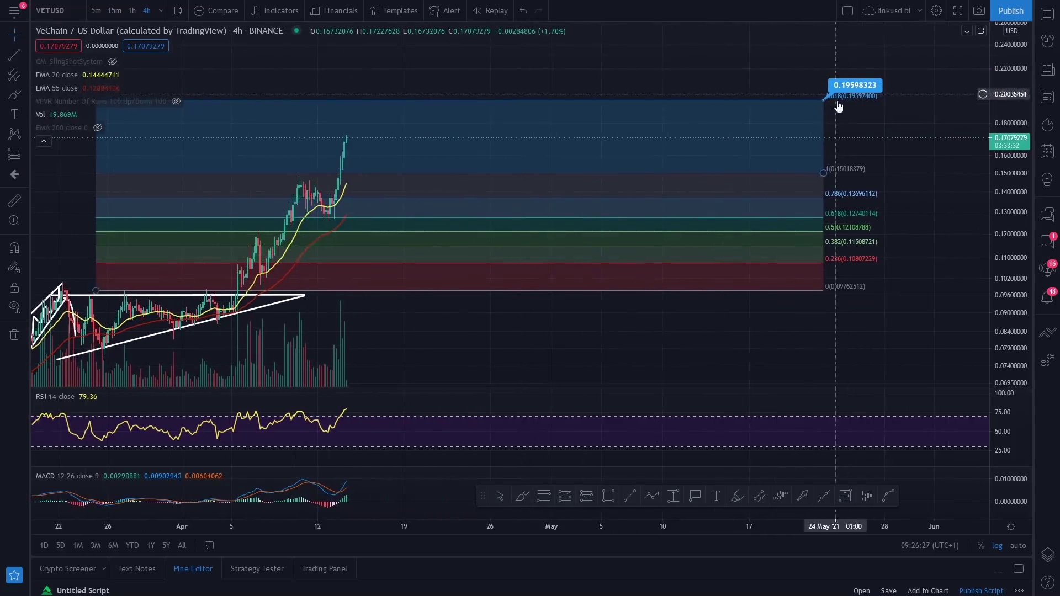
{"action": "left_click_drag", "start_coordinate": [608, 338], "coordinate": [630, 330]}
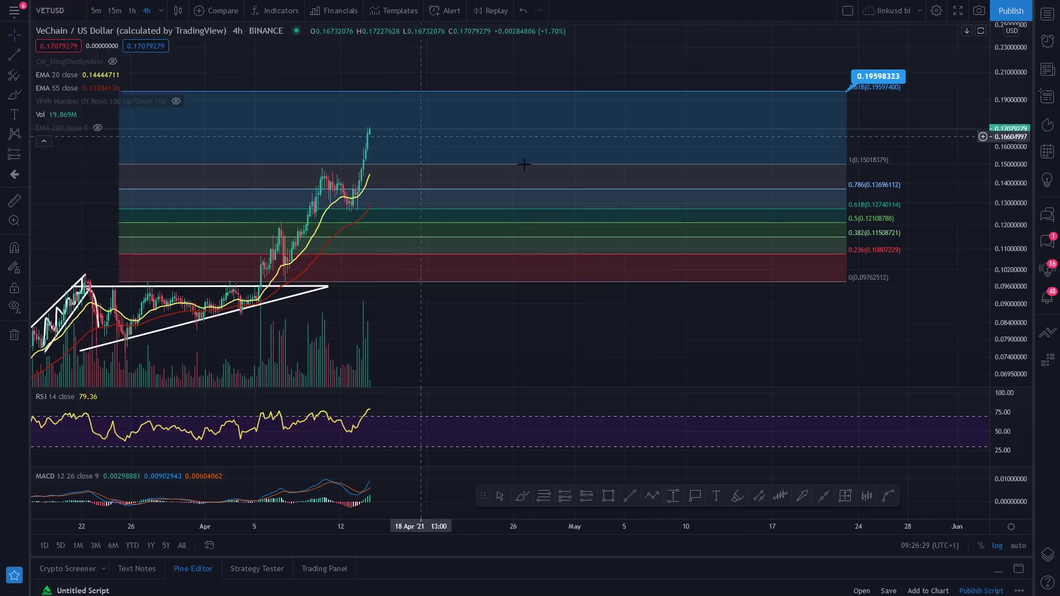
Step: Turn on the Fib Retracement's 1.272 (0.16884703) and 1.414 (0.17949374) levels in its settings
{"action": "left_click", "coordinate": [825, 96]}
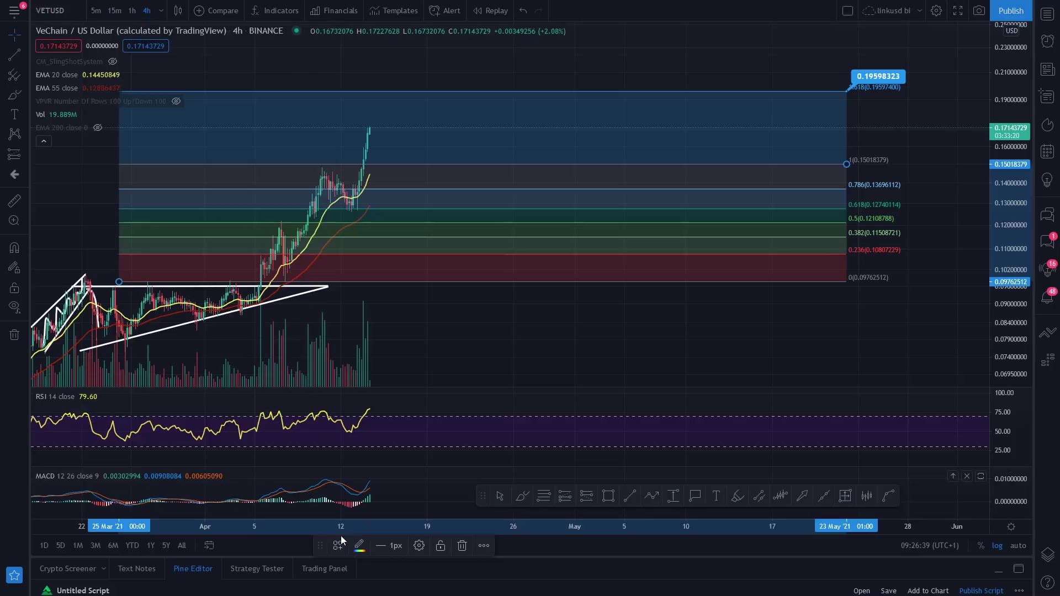
{"action": "mouse_move", "coordinate": [320, 553]}
{"action": "left_mouse_down"}
{"action": "mouse_move", "coordinate": [539, 344]}
{"action": "mouse_move", "coordinate": [546, 370]}
{"action": "left_mouse_up"}
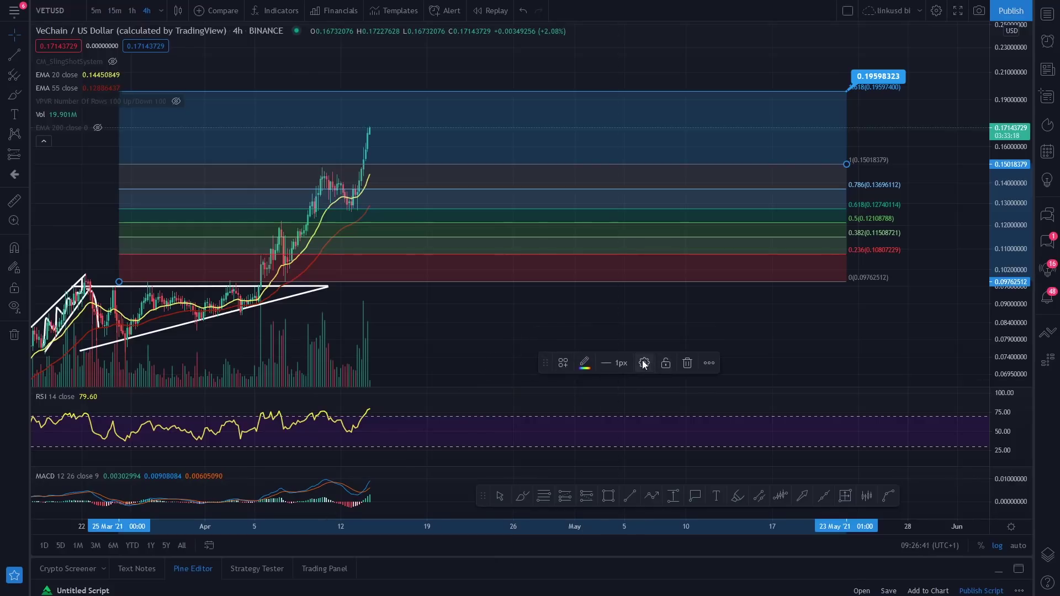
{"action": "double_click", "coordinate": [708, 280]}
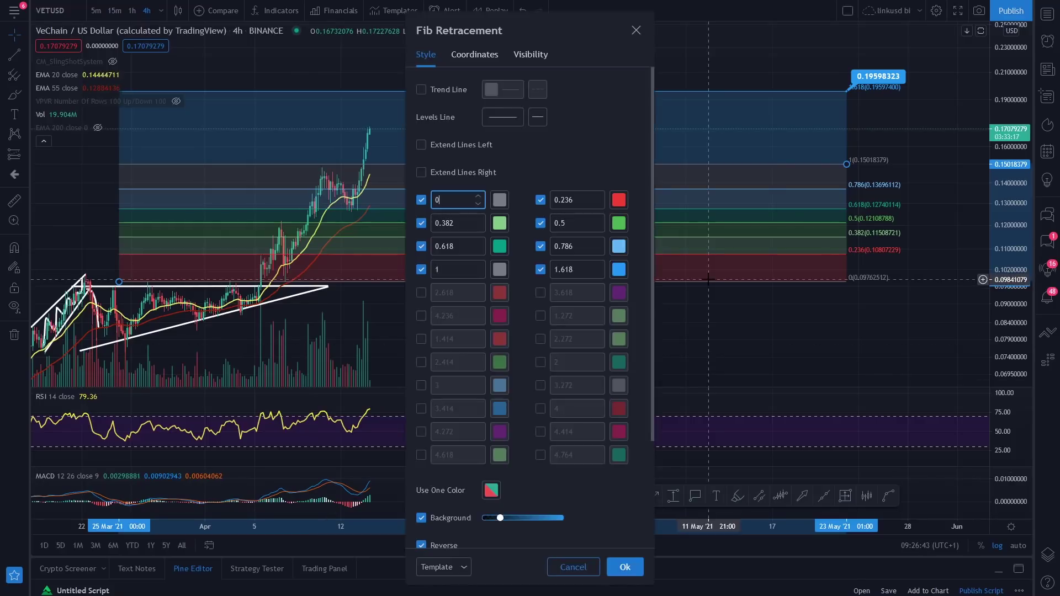
{"action": "left_click", "coordinate": [421, 340]}
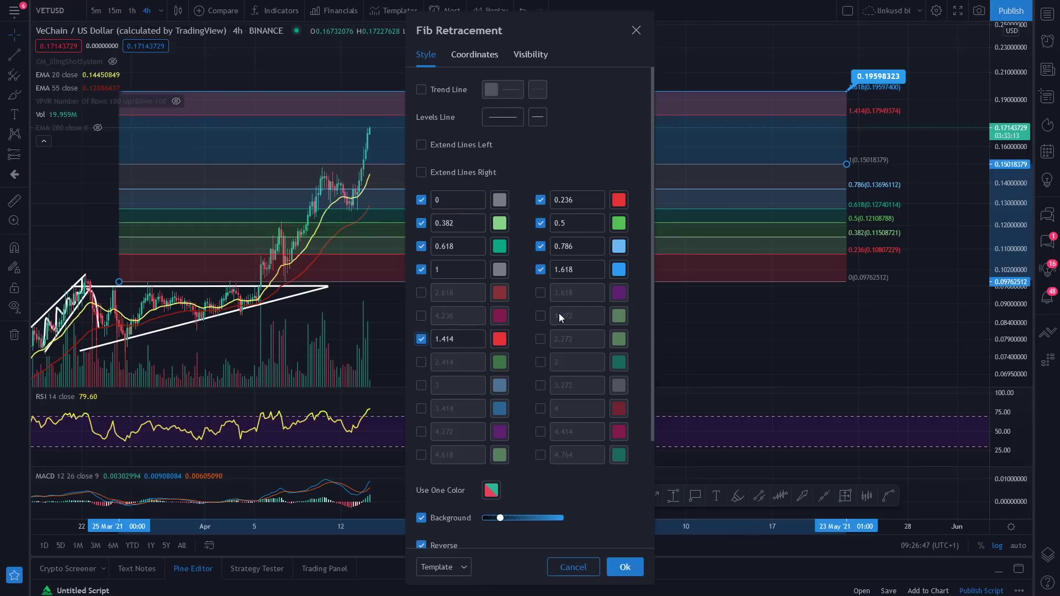
{"action": "left_click", "coordinate": [541, 316]}
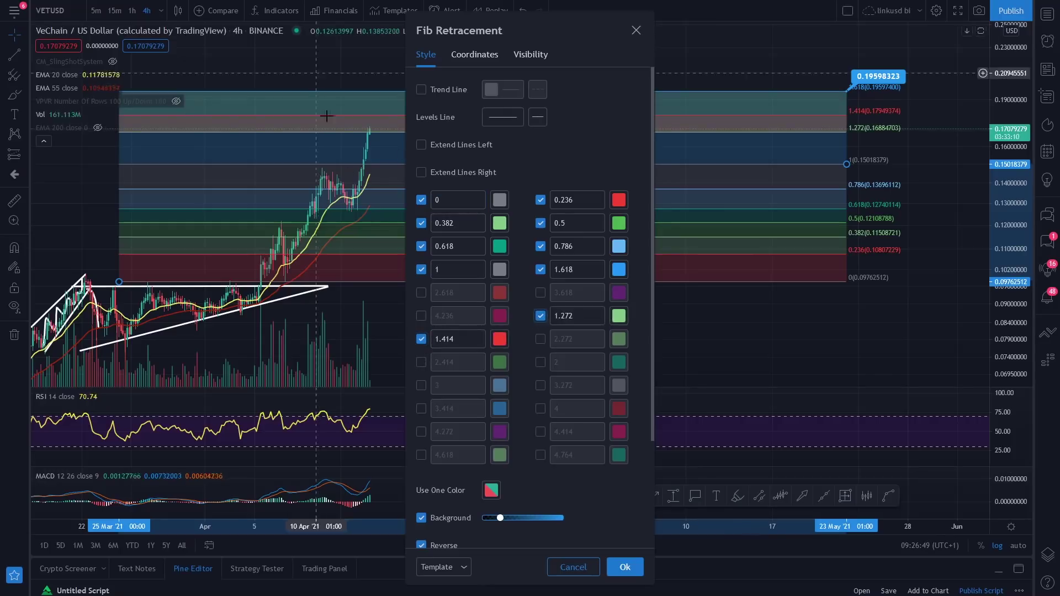
{"action": "key", "text": "Return"}
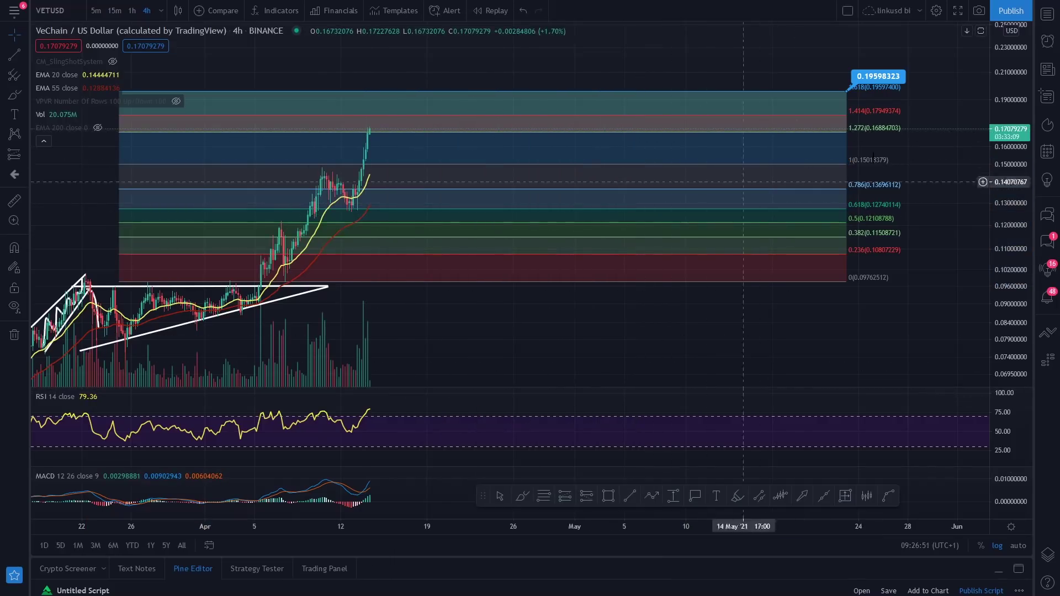
{"action": "left_click_drag", "start_coordinate": [997, 265], "coordinate": [986, 126]}
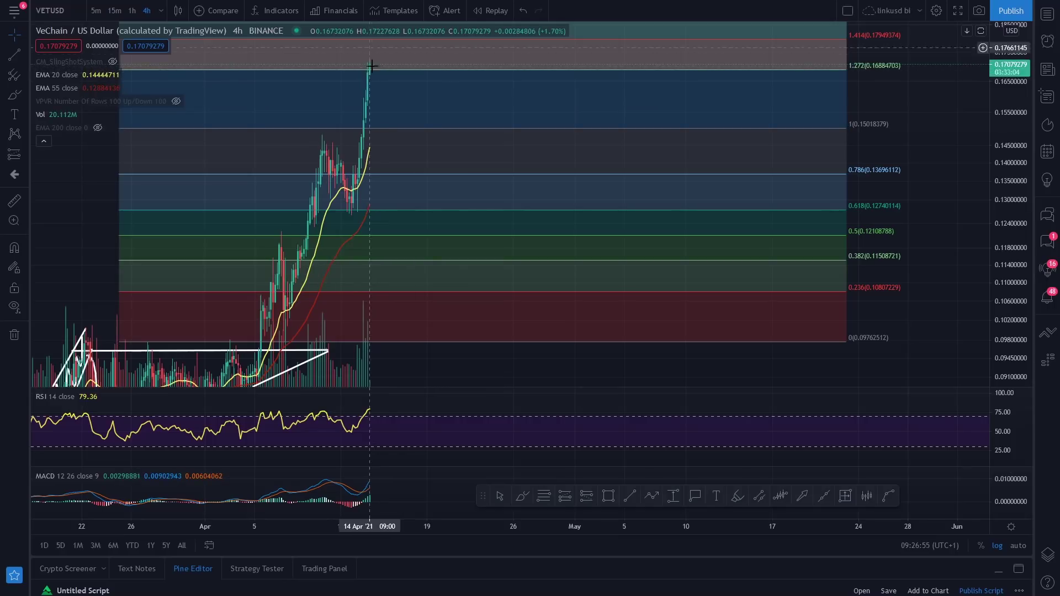
{"action": "left_click_drag", "start_coordinate": [1000, 117], "coordinate": [1023, 223]}
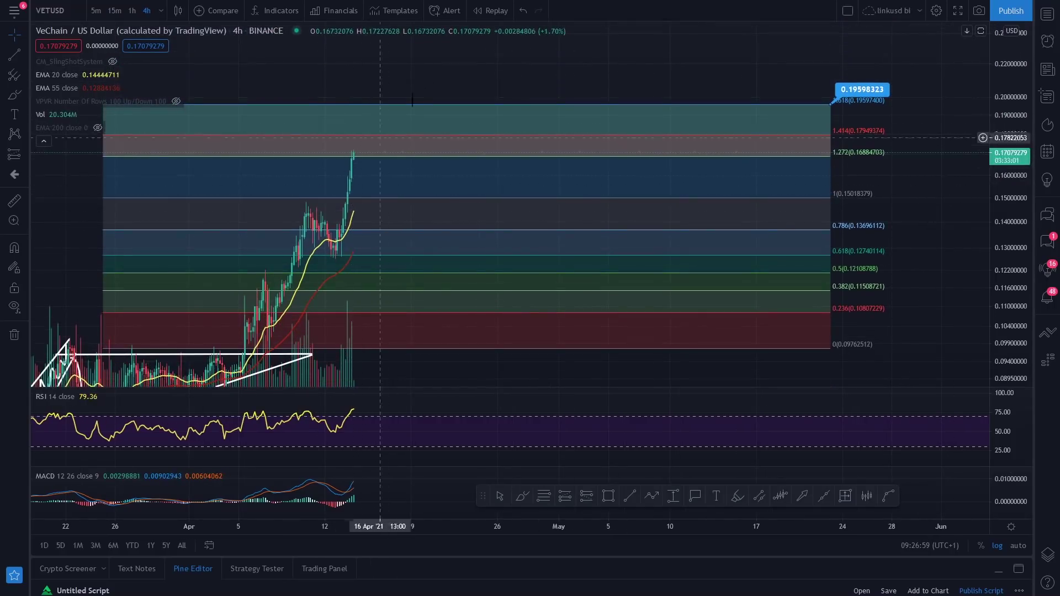
{"action": "left_click_drag", "start_coordinate": [957, 254], "coordinate": [961, 235]}
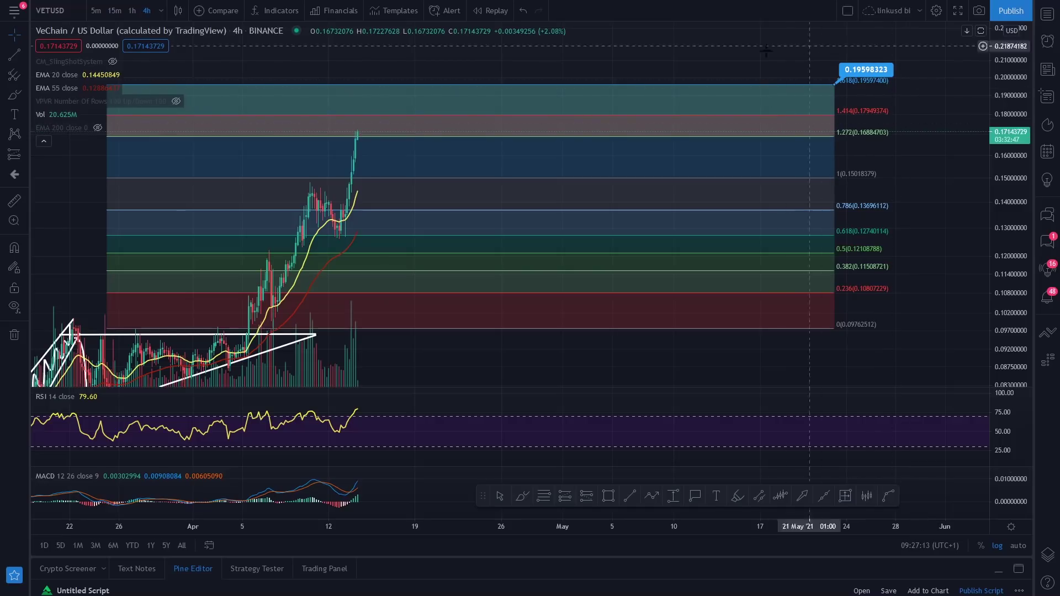
{"action": "left_click_drag", "start_coordinate": [924, 161], "coordinate": [913, 163]}
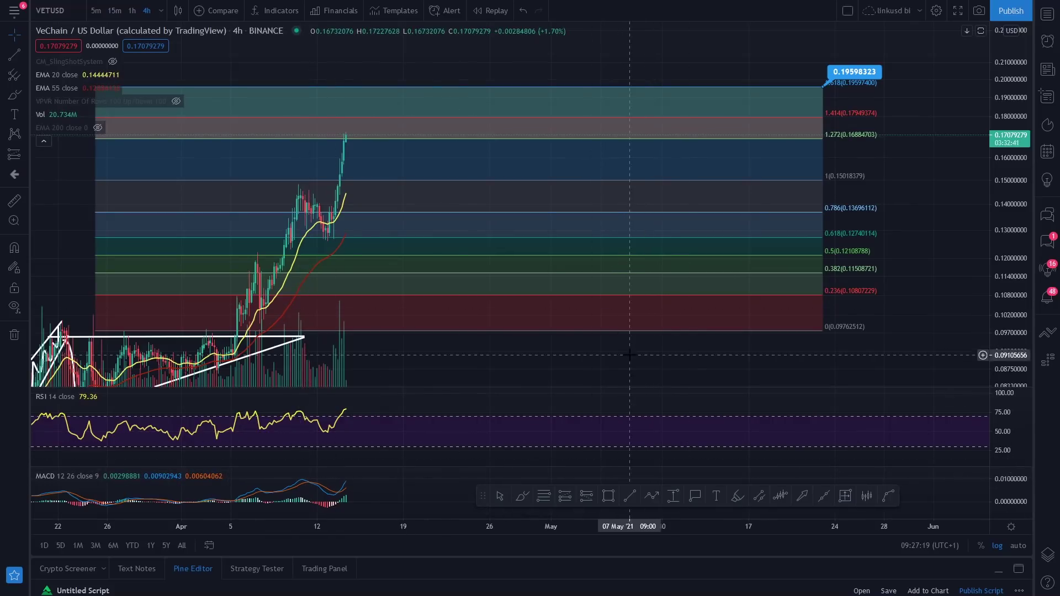
Step: Untick the 1.414 and 1.272 levels so 1.618 (0.19598323) becomes the top Fib target, then rescale the price axis
{"action": "left_click", "coordinate": [823, 333]}
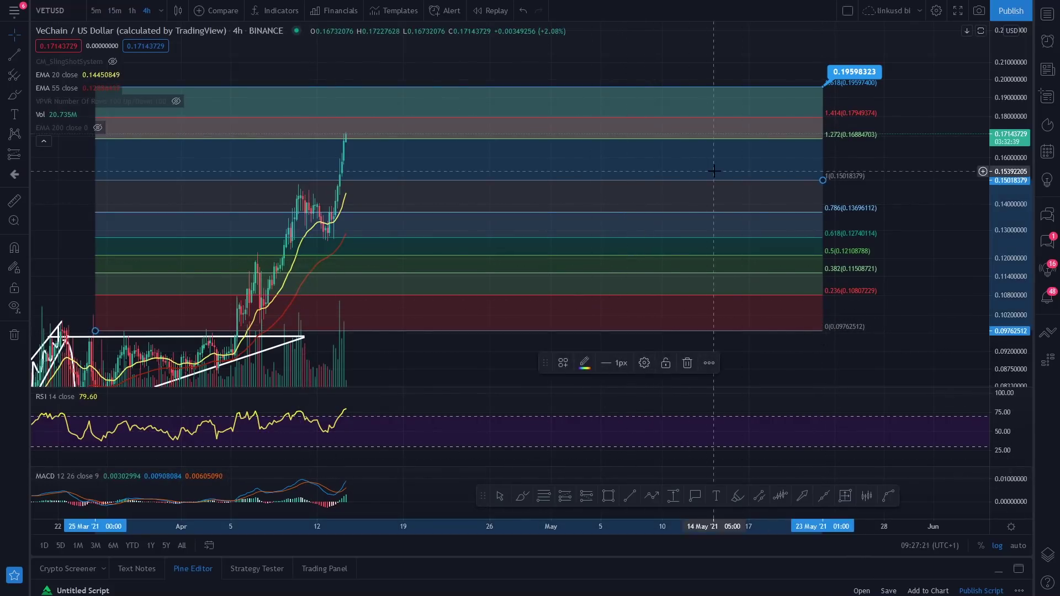
{"action": "left_click", "coordinate": [644, 364]}
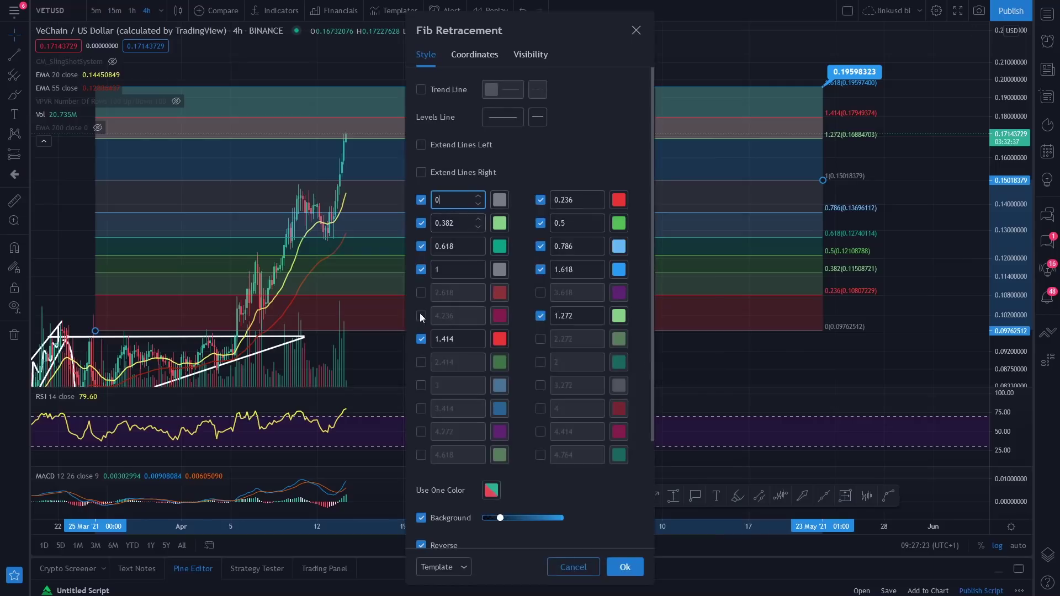
{"action": "left_click", "coordinate": [423, 339]}
{"action": "left_click", "coordinate": [541, 316]}
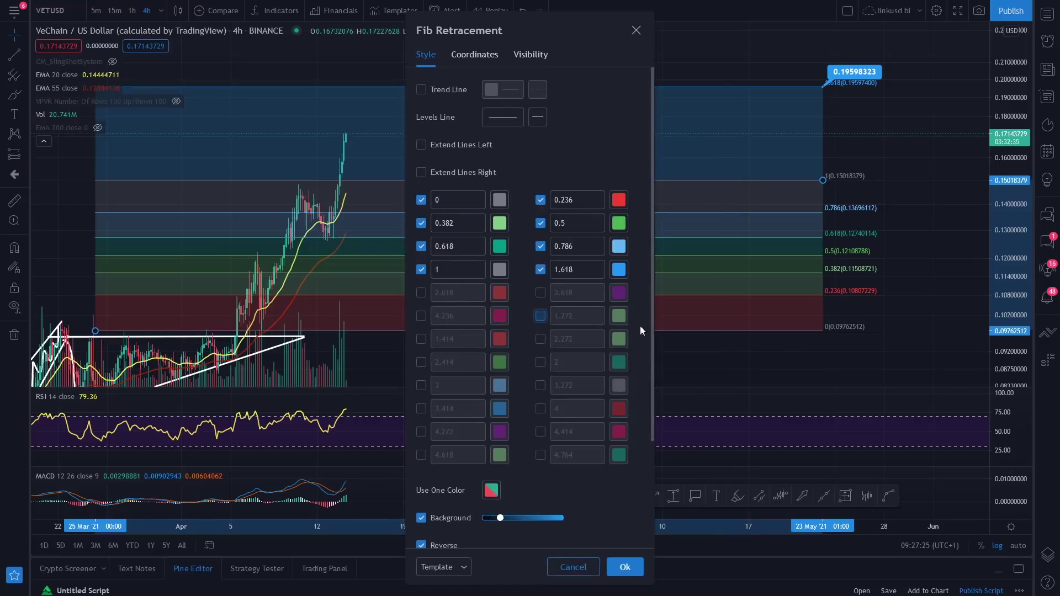
{"action": "left_click", "coordinate": [761, 371]}
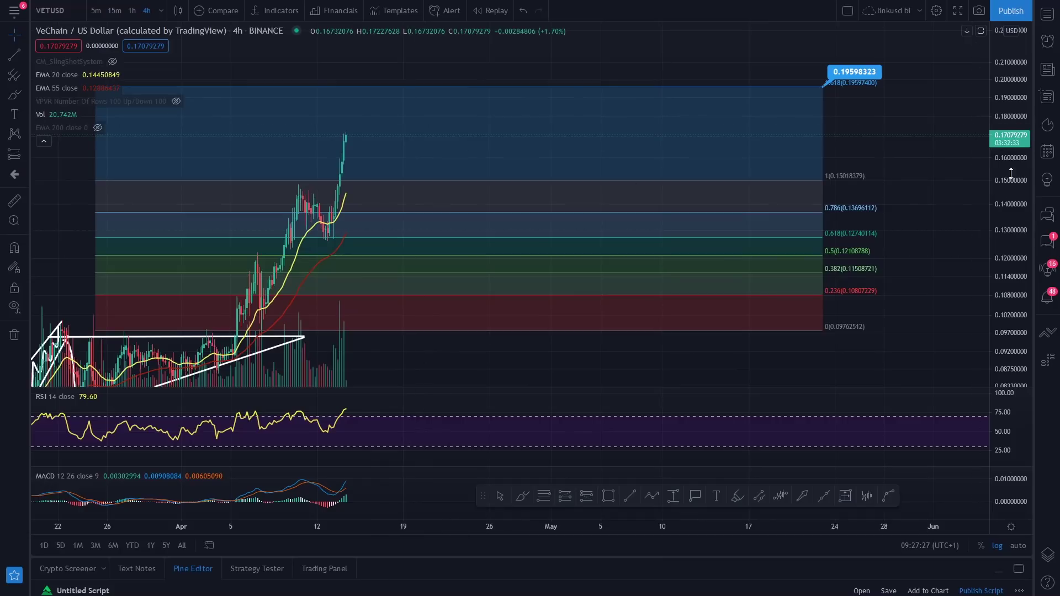
{"action": "left_click_drag", "start_coordinate": [1026, 185], "coordinate": [1026, 205]}
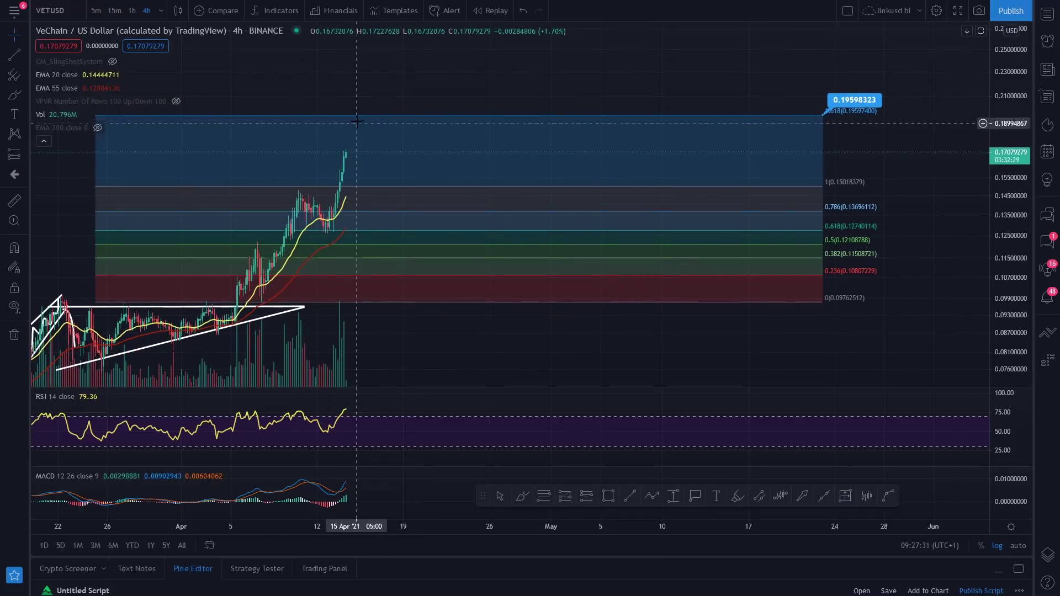
{"action": "scroll", "coordinate": [688, 85], "scroll_direction": "right", "scroll_amount": 1}
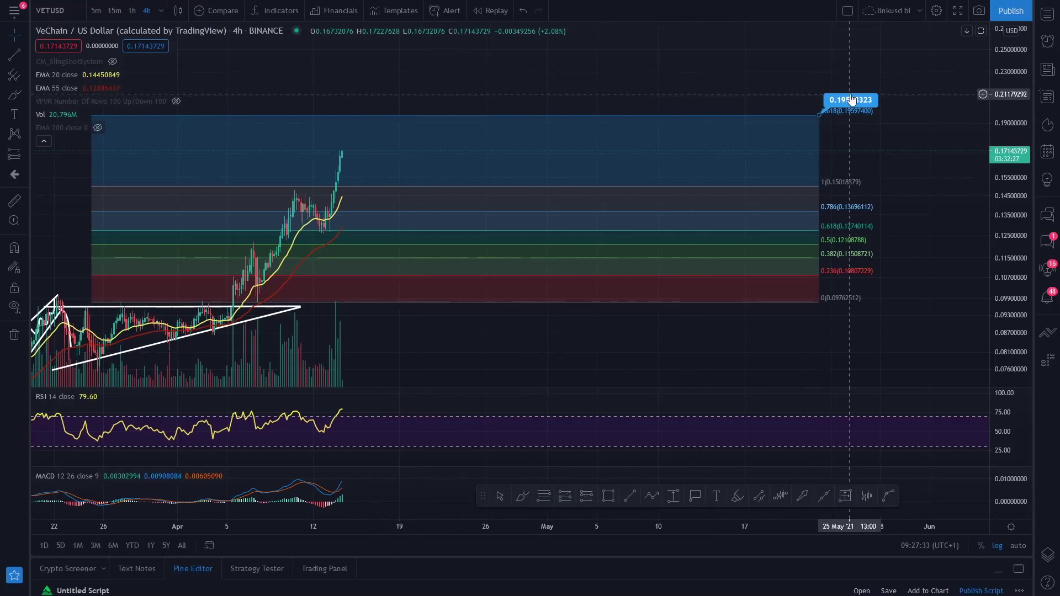
{"action": "scroll", "coordinate": [362, 188], "scroll_direction": "left", "scroll_amount": 5}
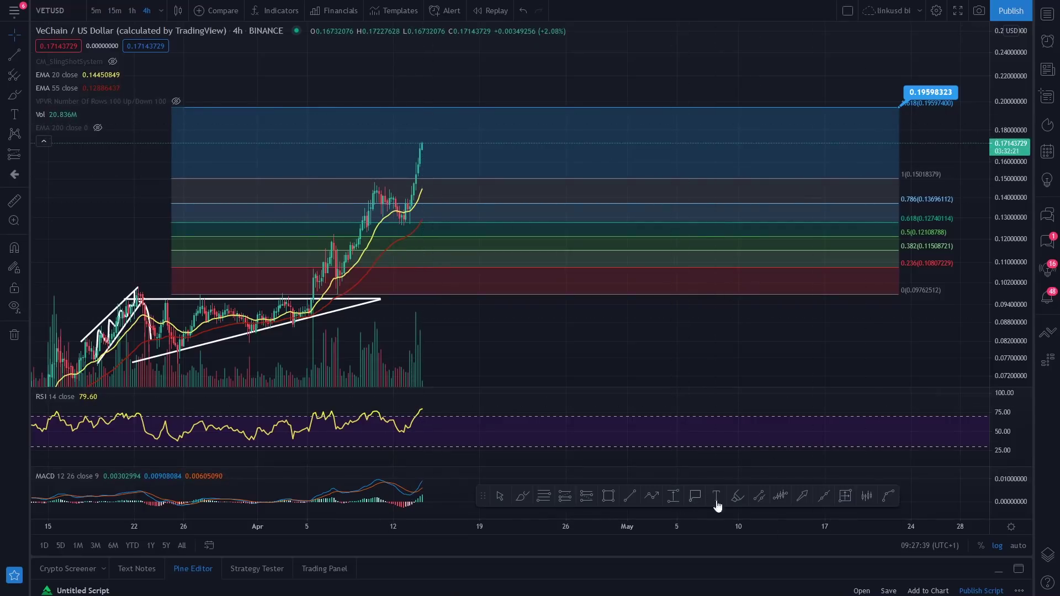
Step: Re-enable the 1.414 level (0.17949374) in the Fib Retracement settings
{"action": "left_click", "coordinate": [667, 294]}
{"action": "left_click", "coordinate": [647, 366]}
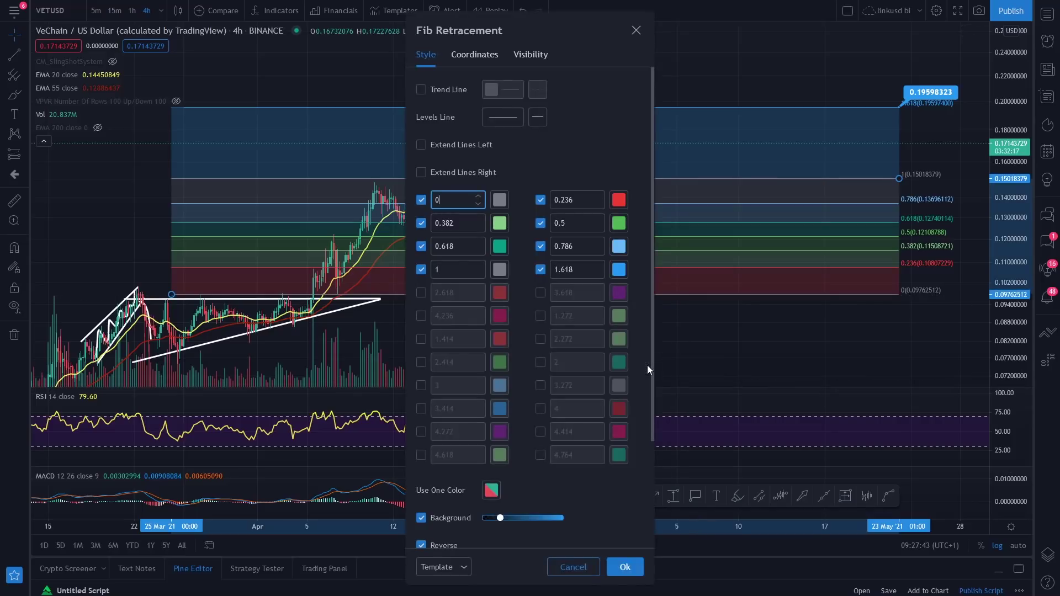
{"action": "left_click", "coordinate": [423, 340]}
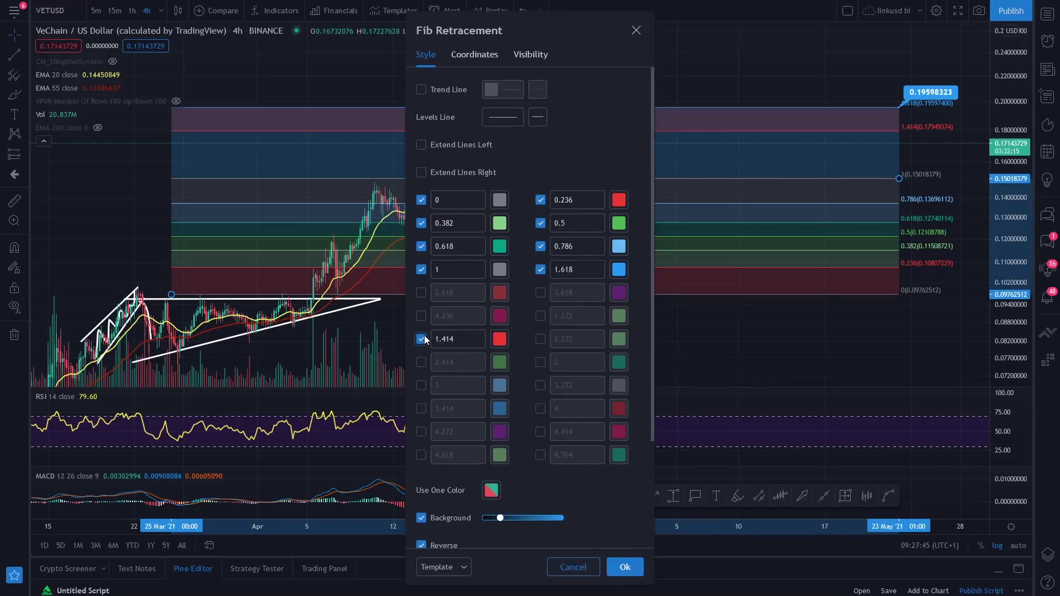
{"action": "left_click", "coordinate": [637, 30]}
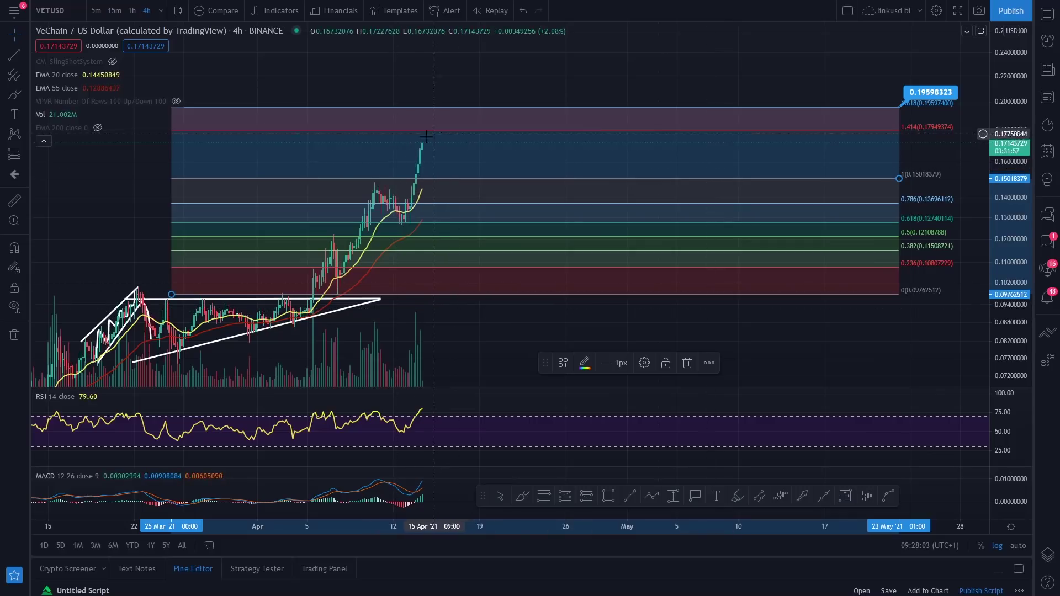
{"action": "left_click_drag", "start_coordinate": [938, 136], "coordinate": [897, 138]}
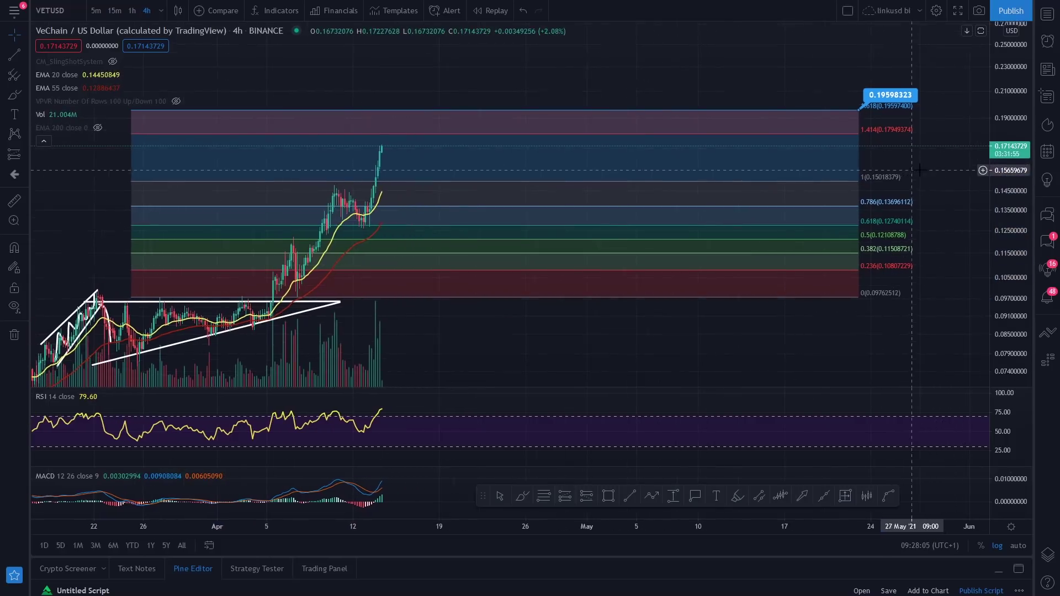
{"action": "left_click_drag", "start_coordinate": [1010, 138], "coordinate": [1010, 102]}
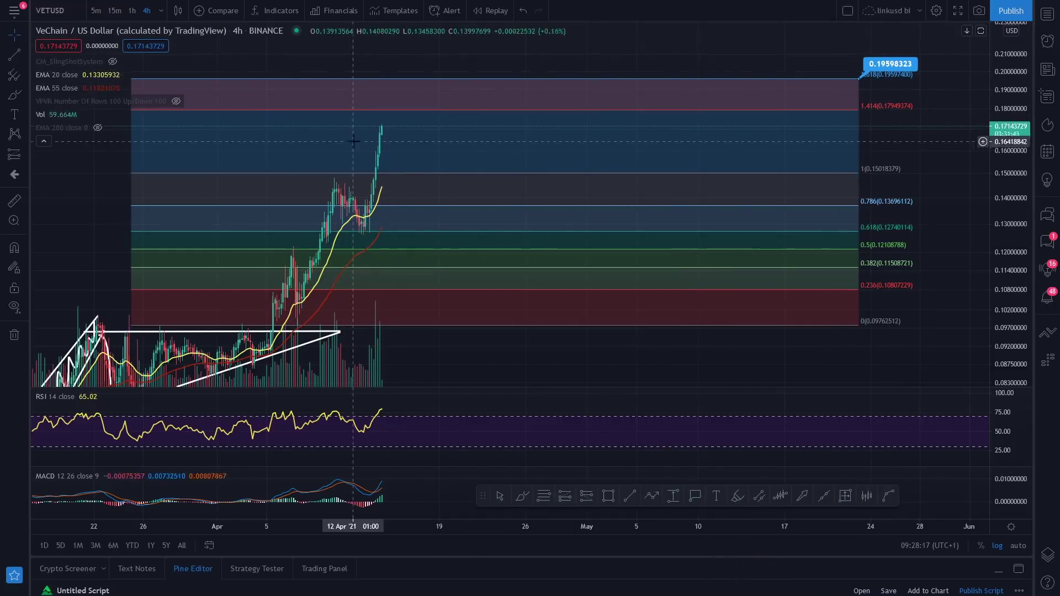
{"action": "left_click_drag", "start_coordinate": [523, 357], "coordinate": [621, 336]}
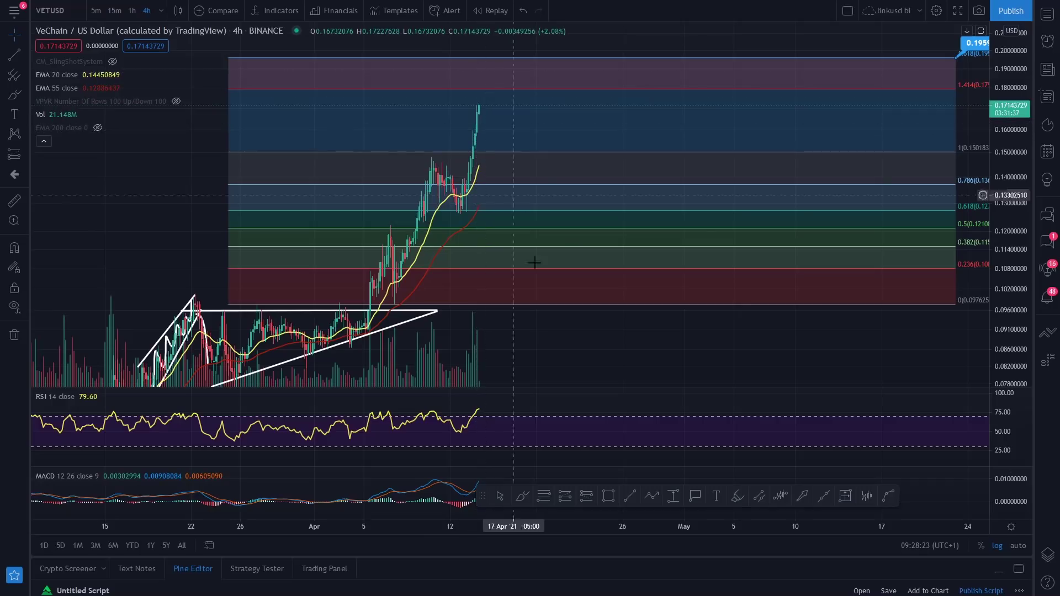
{"action": "left_click_drag", "start_coordinate": [588, 349], "coordinate": [571, 353]}
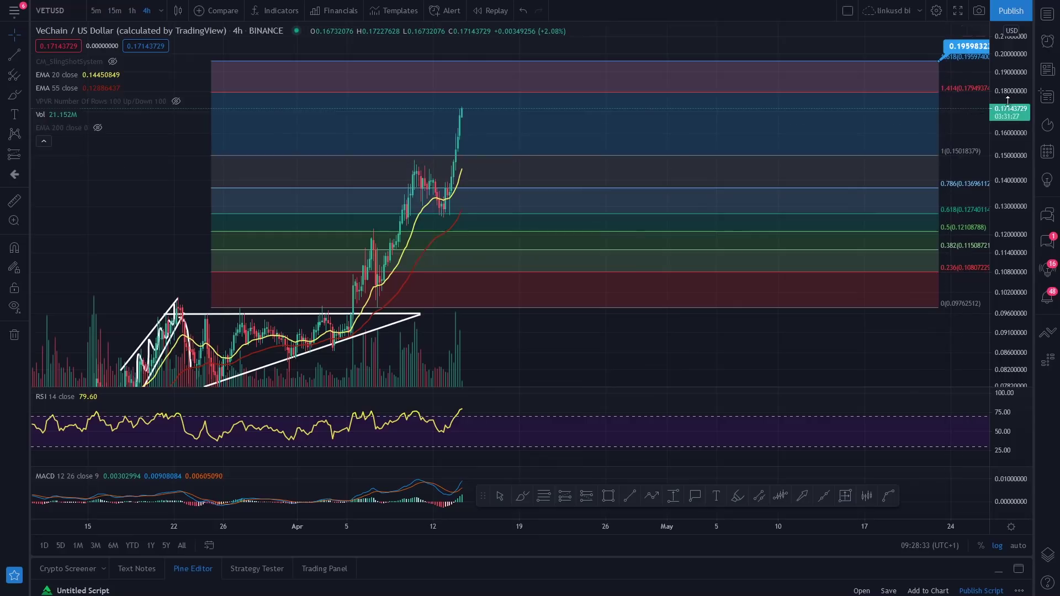
{"action": "left_click_drag", "start_coordinate": [1011, 154], "coordinate": [1034, 232]}
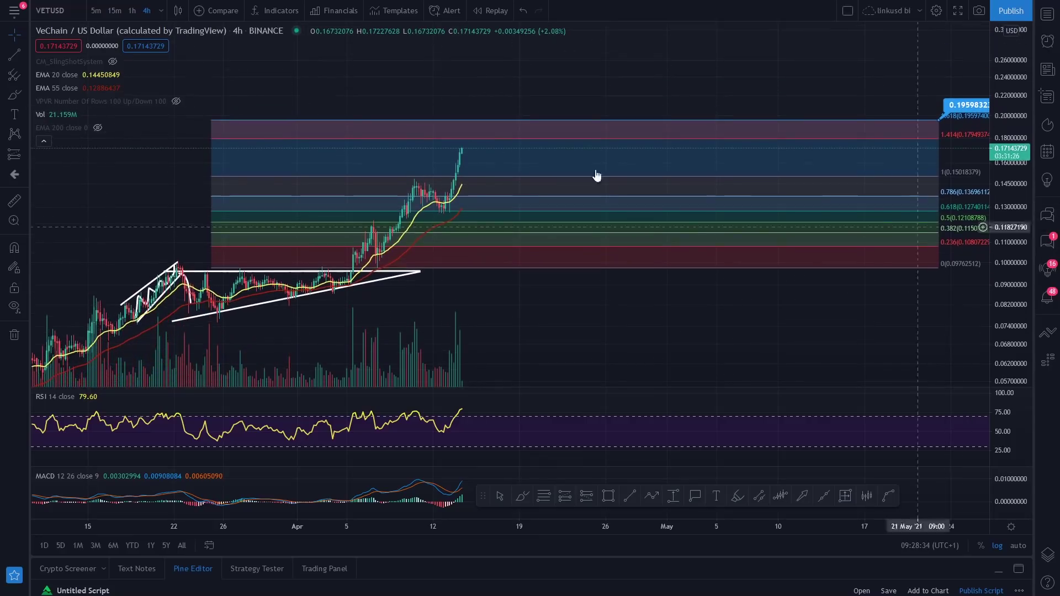
Step: Switch the chart to the 1D daily timeframe, reset the view and refit the MACD pane
{"action": "left_click", "coordinate": [160, 11]}
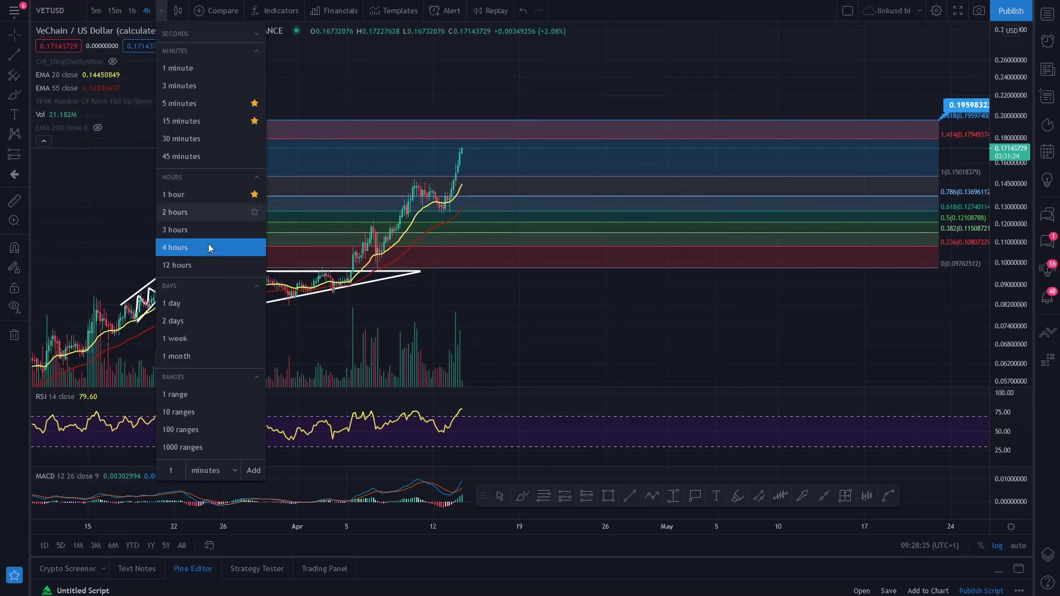
{"action": "left_click", "coordinate": [194, 301]}
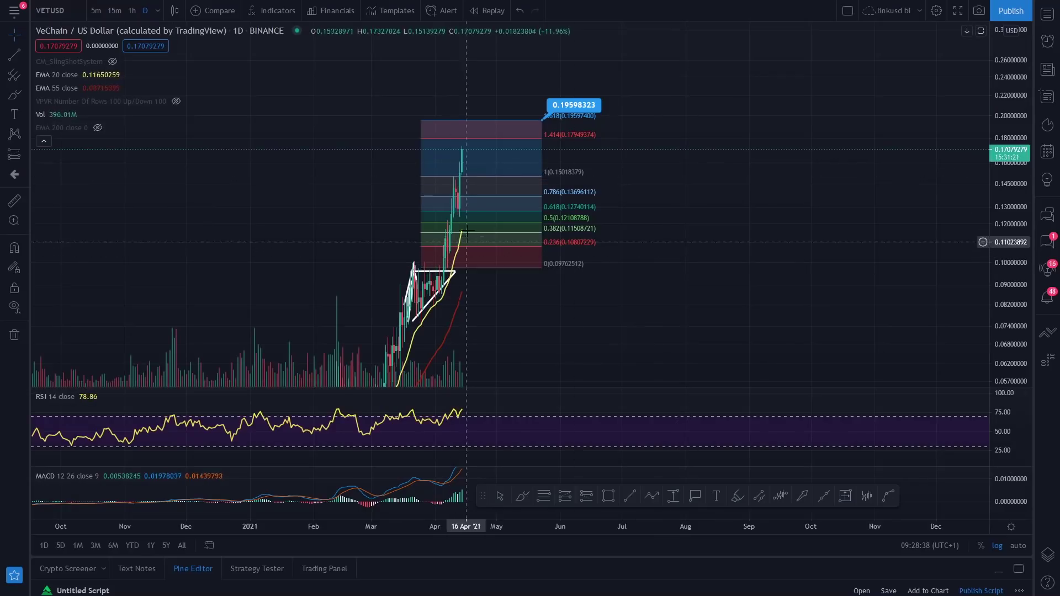
{"action": "mouse_move", "coordinate": [452, 518]}
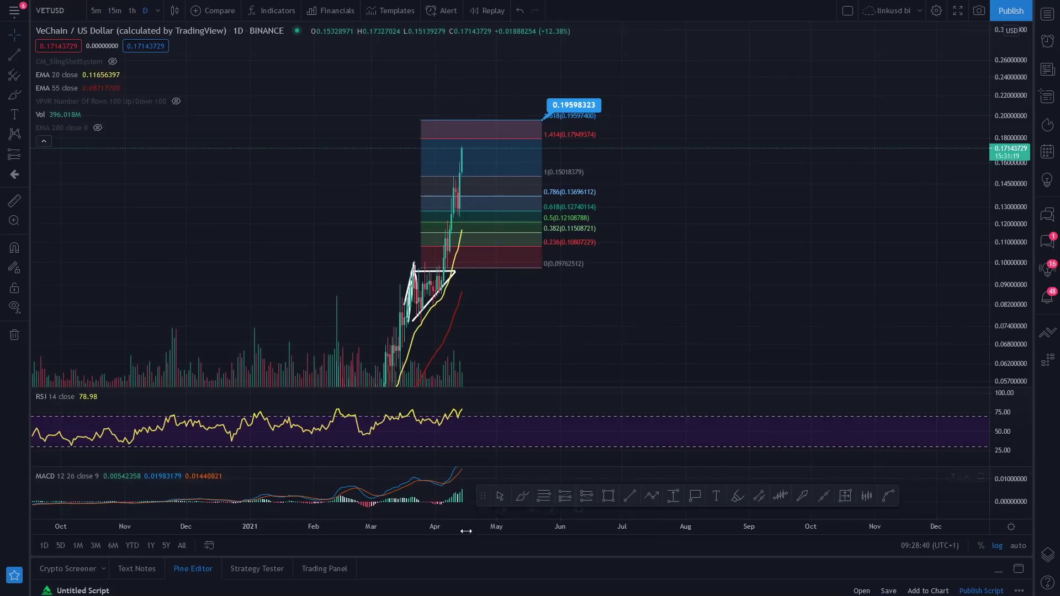
{"action": "left_click", "coordinate": [580, 508]}
{"action": "double_click", "coordinate": [1011, 496]}
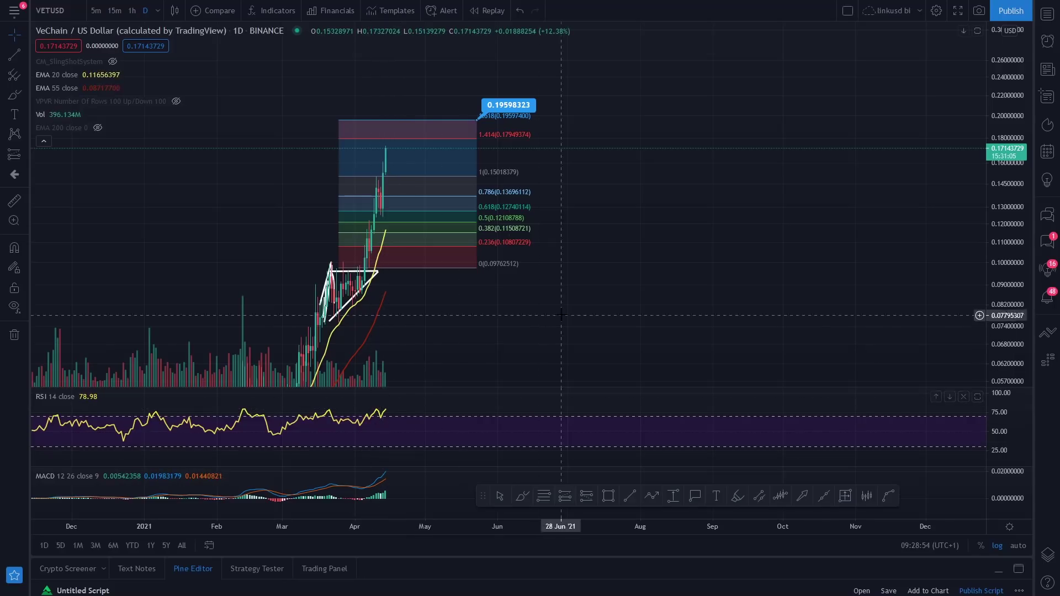
Step: Pan and compress the price scale so the whole rally and Fibonacci box fit in view
{"action": "left_click_drag", "start_coordinate": [519, 327], "coordinate": [700, 255]}
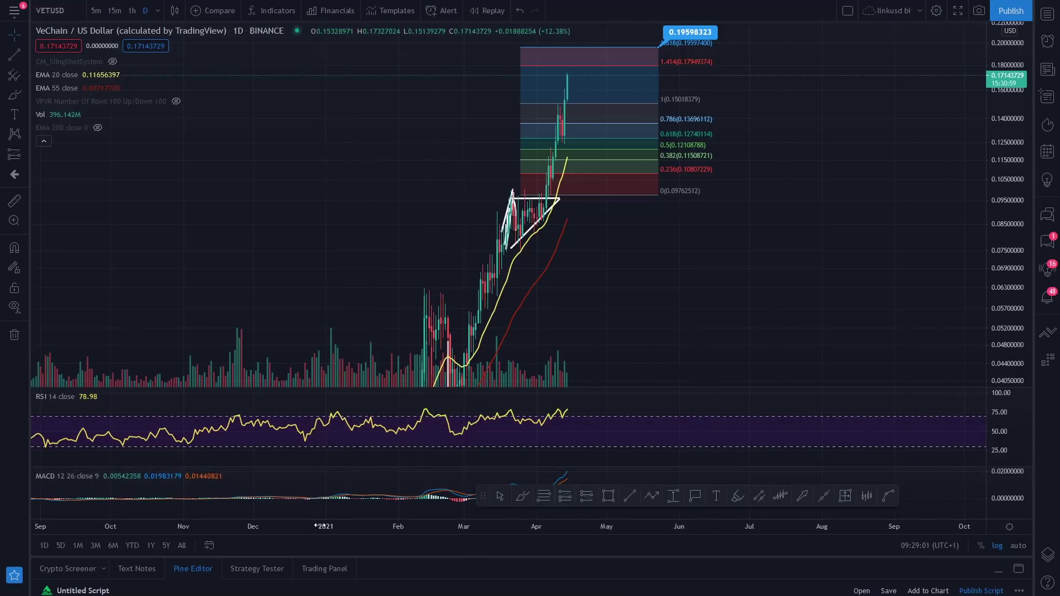
{"action": "scroll", "coordinate": [519, 507], "scroll_direction": "down", "scroll_amount": 3}
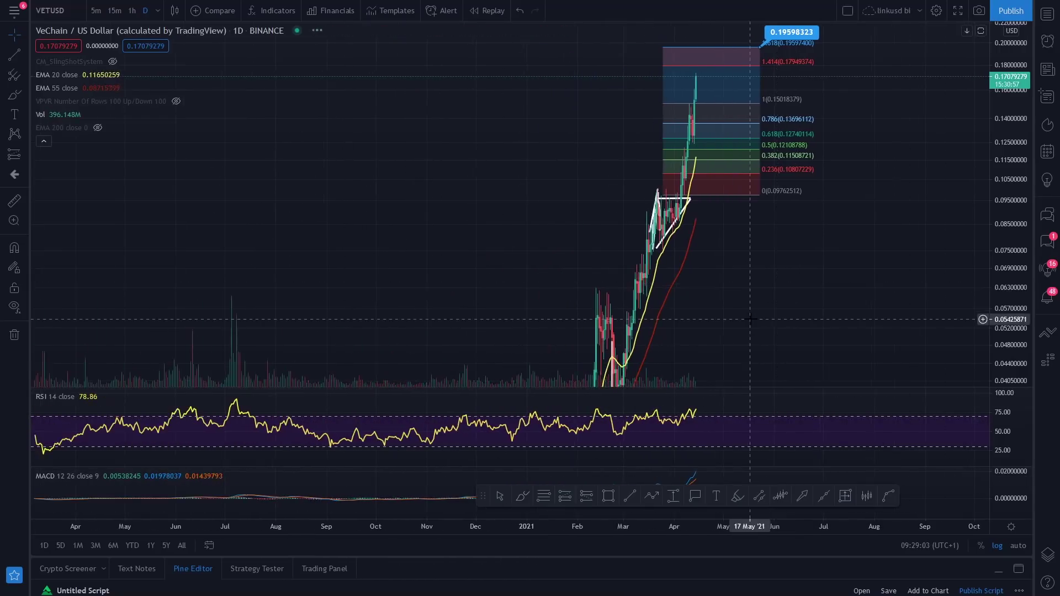
{"action": "left_click_drag", "start_coordinate": [748, 312], "coordinate": [716, 306]}
{"action": "left_click_drag", "start_coordinate": [1011, 249], "coordinate": [1010, 331]}
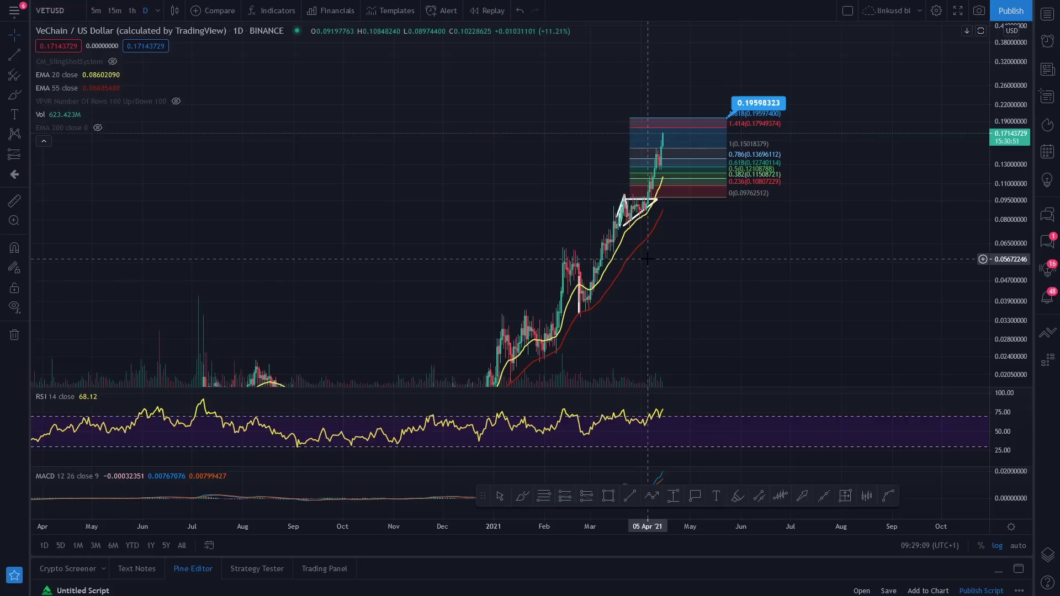
{"action": "left_click_drag", "start_coordinate": [740, 265], "coordinate": [628, 267]}
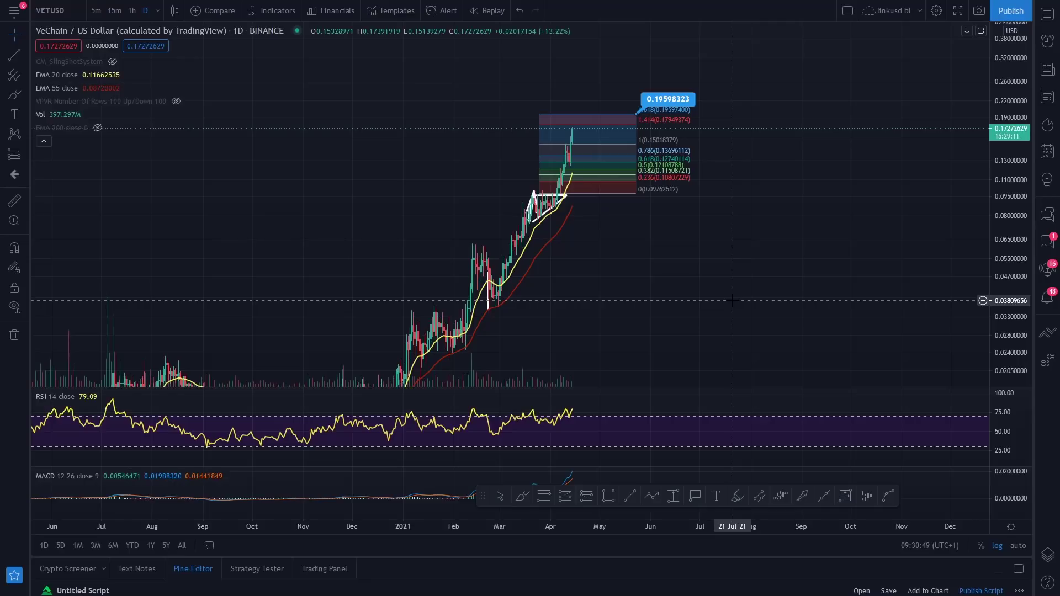
Step: Pan and stretch the price scale until the April rally at 0.17272629 and the Fibonacci box look larger
{"action": "left_click_drag", "start_coordinate": [867, 202], "coordinate": [822, 201]}
{"action": "left_click_drag", "start_coordinate": [1021, 91], "coordinate": [1026, 174]}
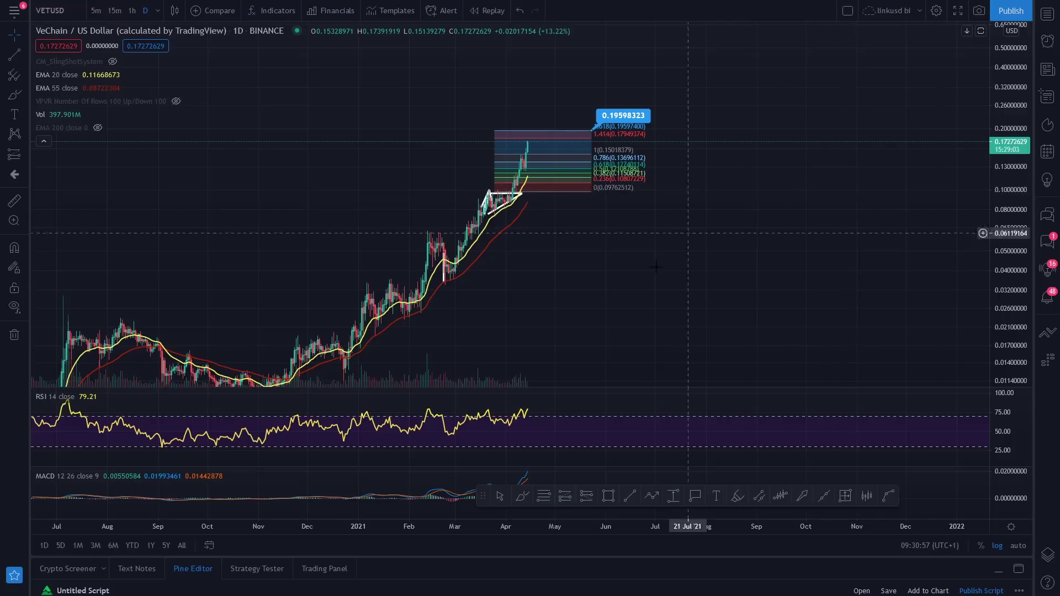
{"action": "left_click_drag", "start_coordinate": [671, 249], "coordinate": [646, 263]}
{"action": "left_click_drag", "start_coordinate": [1010, 204], "coordinate": [1011, 185]}
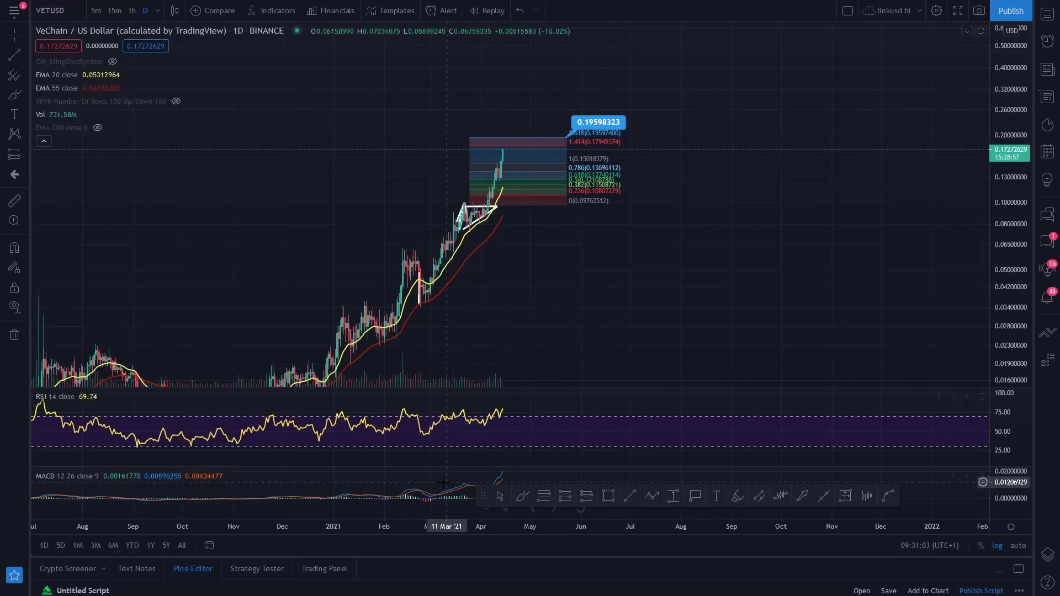
{"action": "left_click_drag", "start_coordinate": [578, 292], "coordinate": [486, 310]}
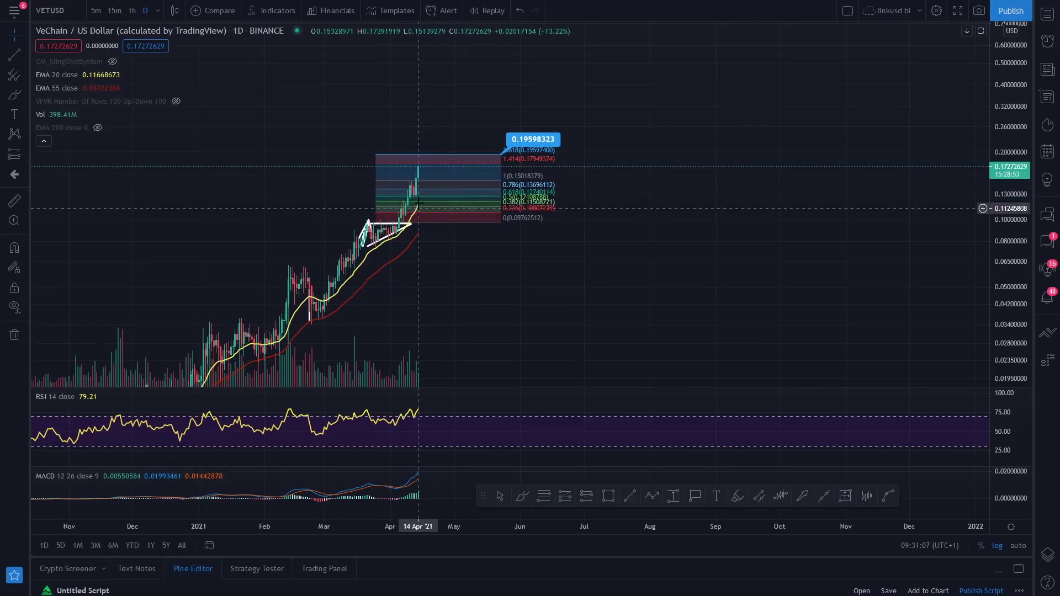
{"action": "left_click_drag", "start_coordinate": [539, 279], "coordinate": [555, 280]}
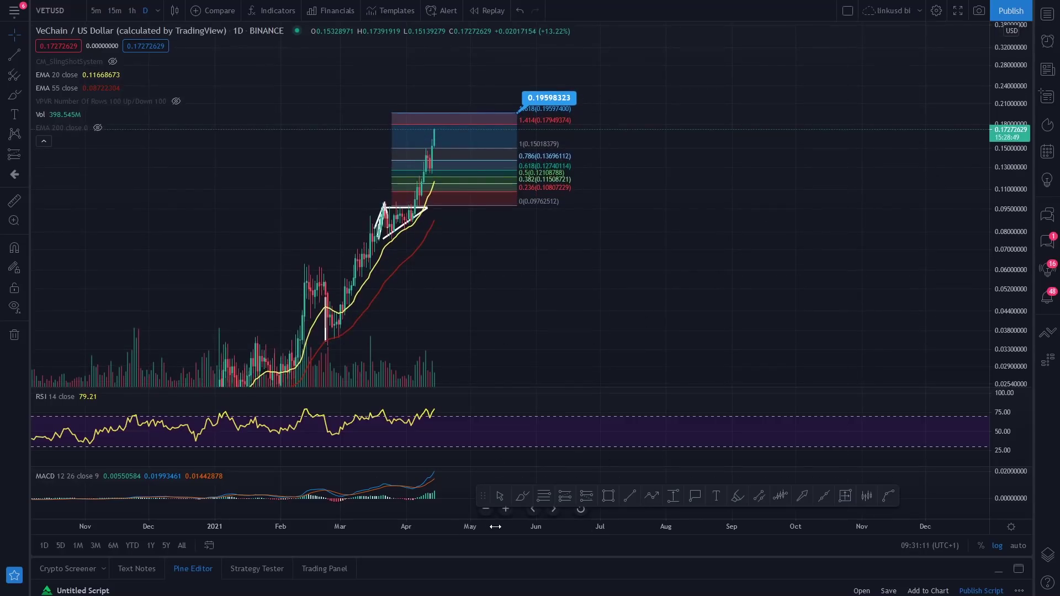
{"action": "scroll", "coordinate": [385, 291], "scroll_direction": "down", "scroll_amount": 3}
{"action": "scroll", "coordinate": [485, 172], "scroll_direction": "up", "scroll_amount": 5}
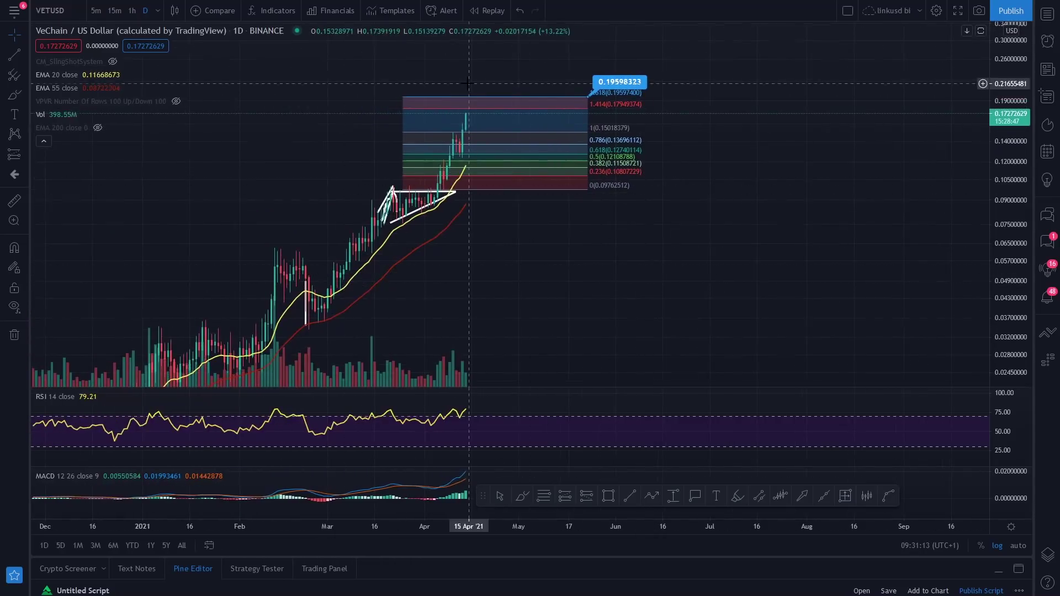
{"action": "scroll", "coordinate": [606, 260], "scroll_direction": "left", "scroll_amount": 5}
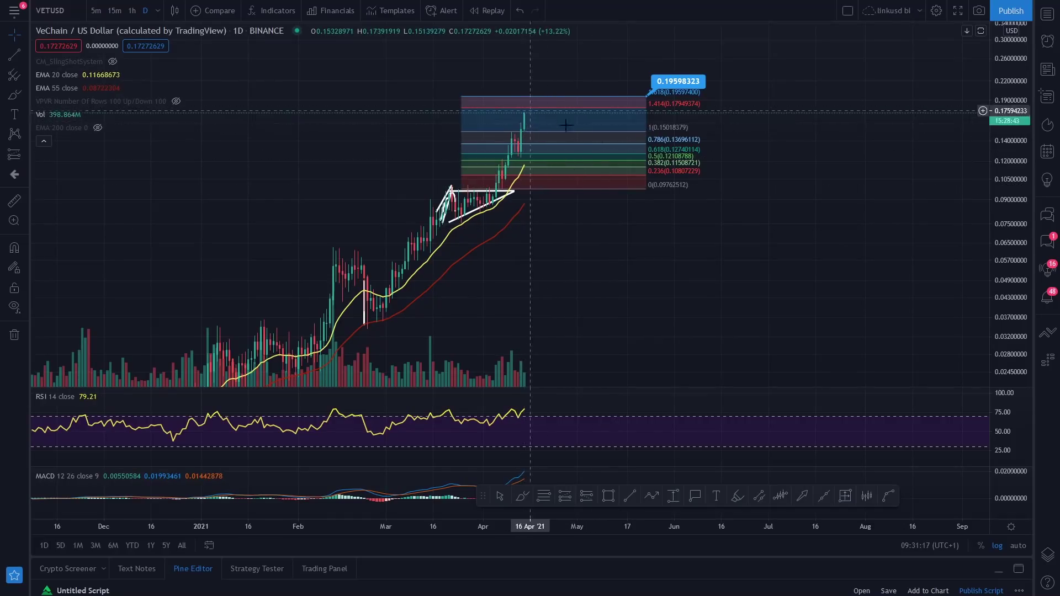
{"action": "left_click_drag", "start_coordinate": [1009, 241], "coordinate": [1017, 160]}
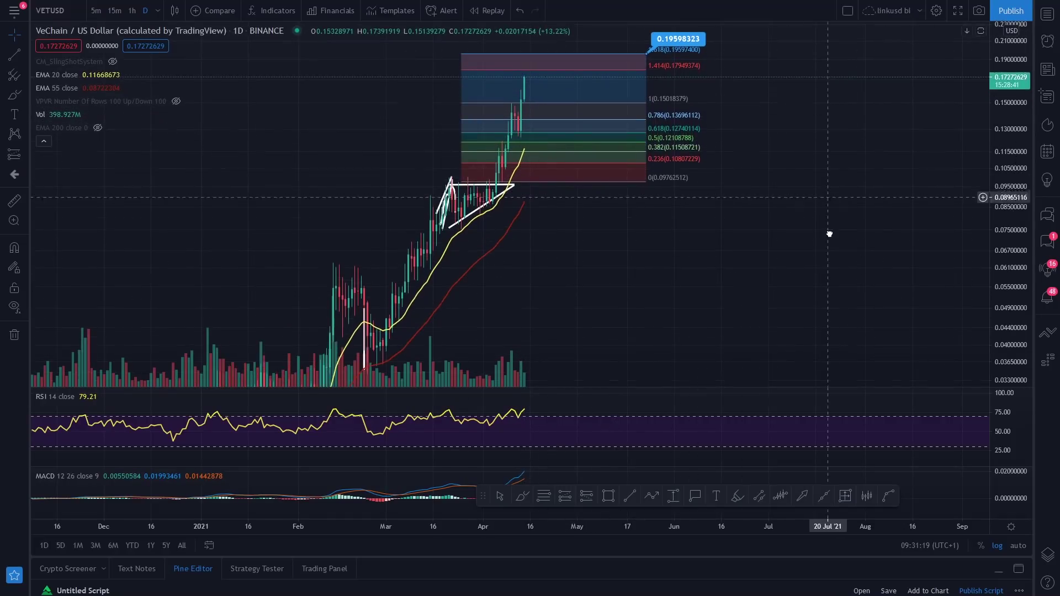
Step: Move the latest daily candles and Fibonacci box into the centre and select the Fib retracement
{"action": "left_click_drag", "start_coordinate": [829, 232], "coordinate": [688, 271]}
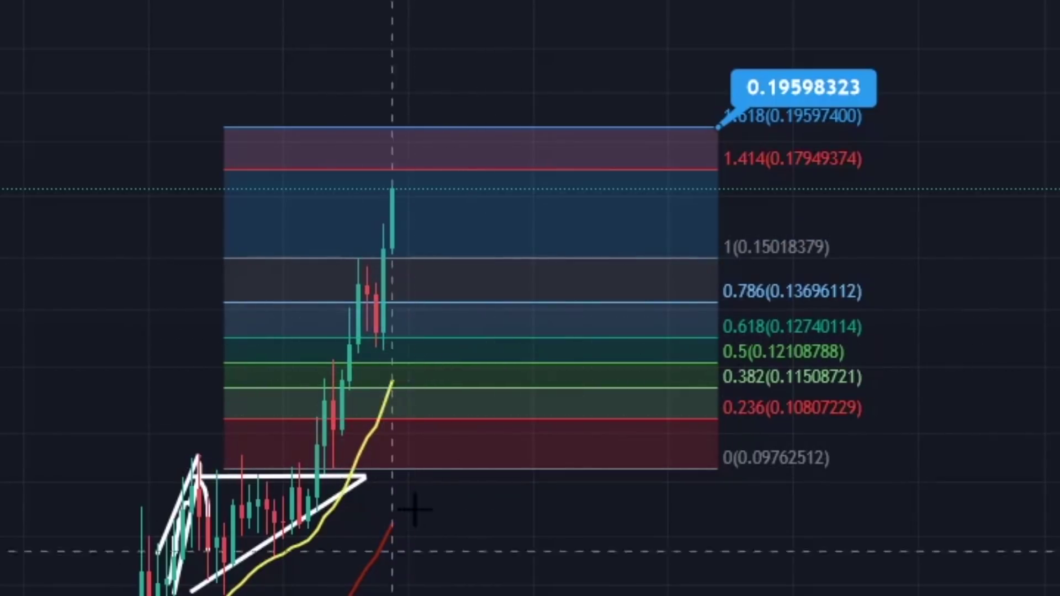
{"action": "left_click", "coordinate": [379, 273]}
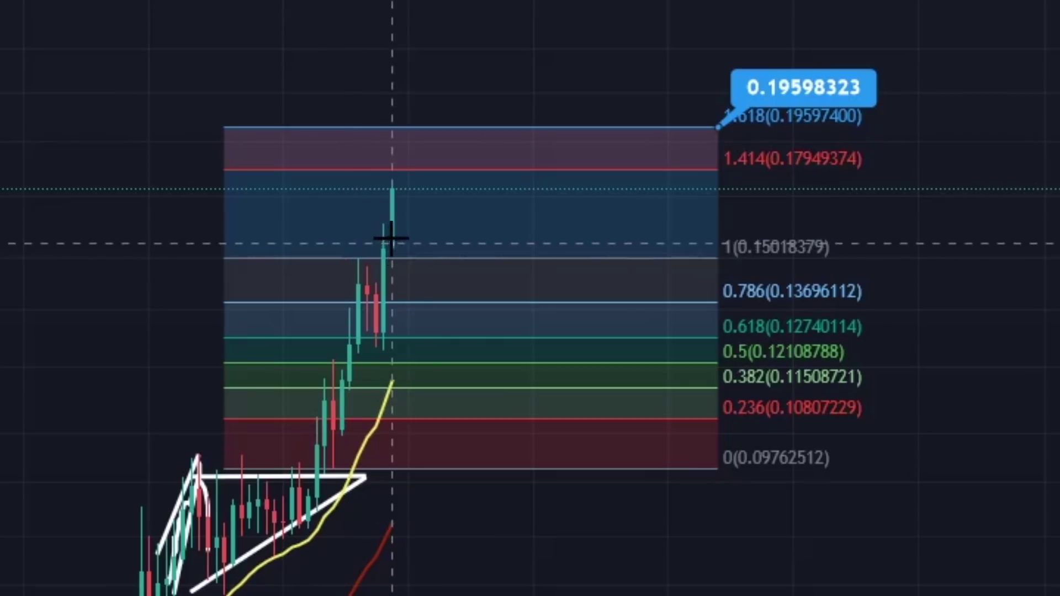
Step: Brush a wavy projected path from the last candle past 0.19598323, plus an upward arrow beside the rally
{"action": "mouse_move", "coordinate": [391, 239]}
{"action": "left_mouse_down"}
{"action": "mouse_move", "coordinate": [424, 135]}
{"action": "mouse_move", "coordinate": [477, 224]}
{"action": "mouse_move", "coordinate": [520, 231]}
{"action": "mouse_move", "coordinate": [577, 114]}
{"action": "mouse_move", "coordinate": [642, 32]}
{"action": "mouse_move", "coordinate": [684, 97]}
{"action": "mouse_move", "coordinate": [776, 2]}
{"action": "mouse_move", "coordinate": [919, 2]}
{"action": "left_mouse_up"}
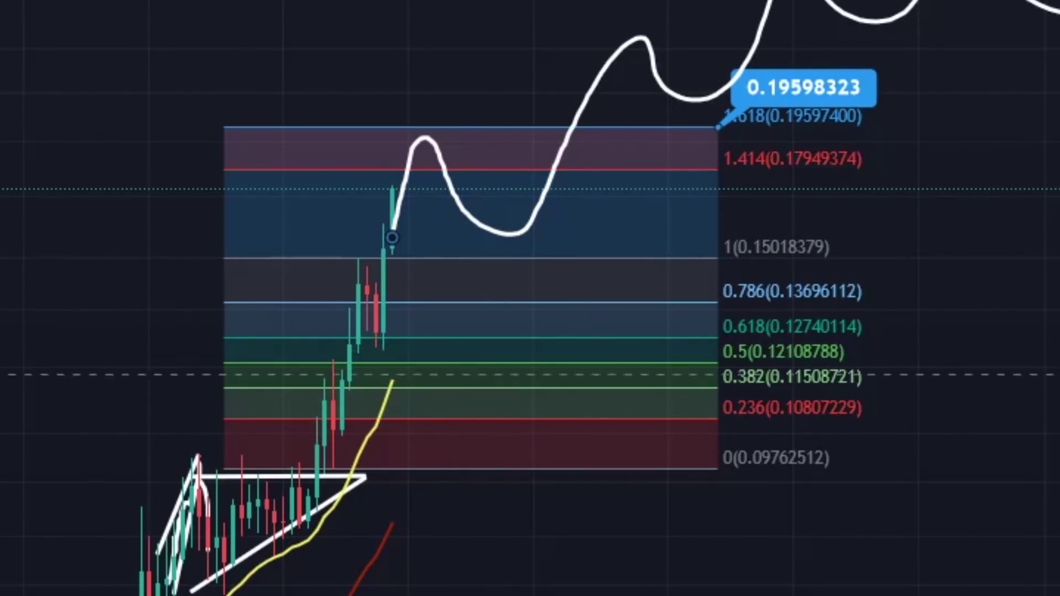
{"action": "left_click_drag", "start_coordinate": [152, 423], "coordinate": [207, 1]}
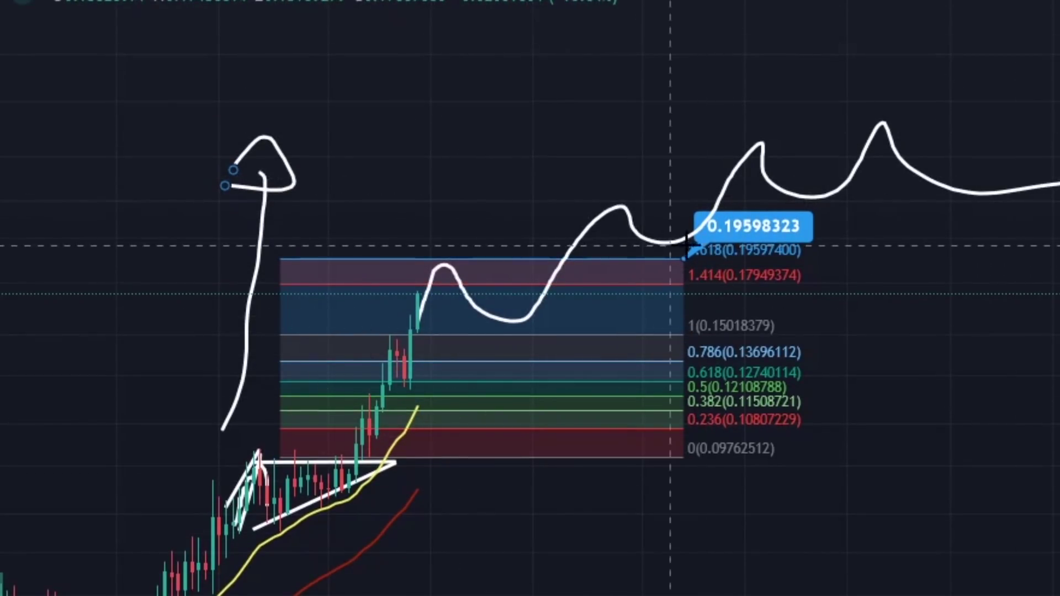
Step: Delete the freehand projection curve and both strokes of the upward arrow
{"action": "left_click", "coordinate": [646, 251]}
{"action": "key", "text": "Delete"}
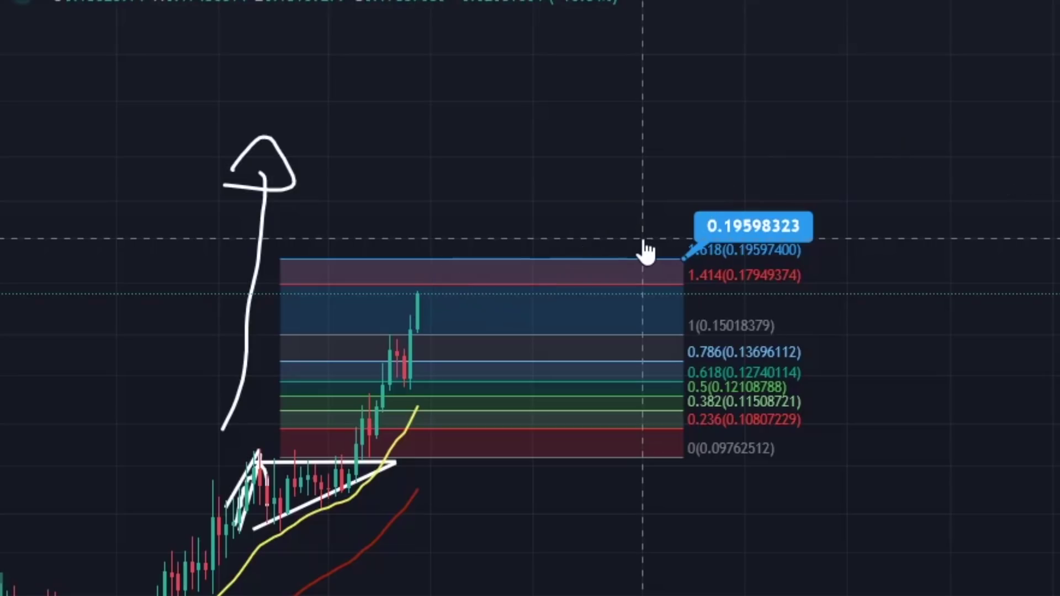
{"action": "left_click", "coordinate": [285, 205]}
{"action": "key", "text": "Delete"}
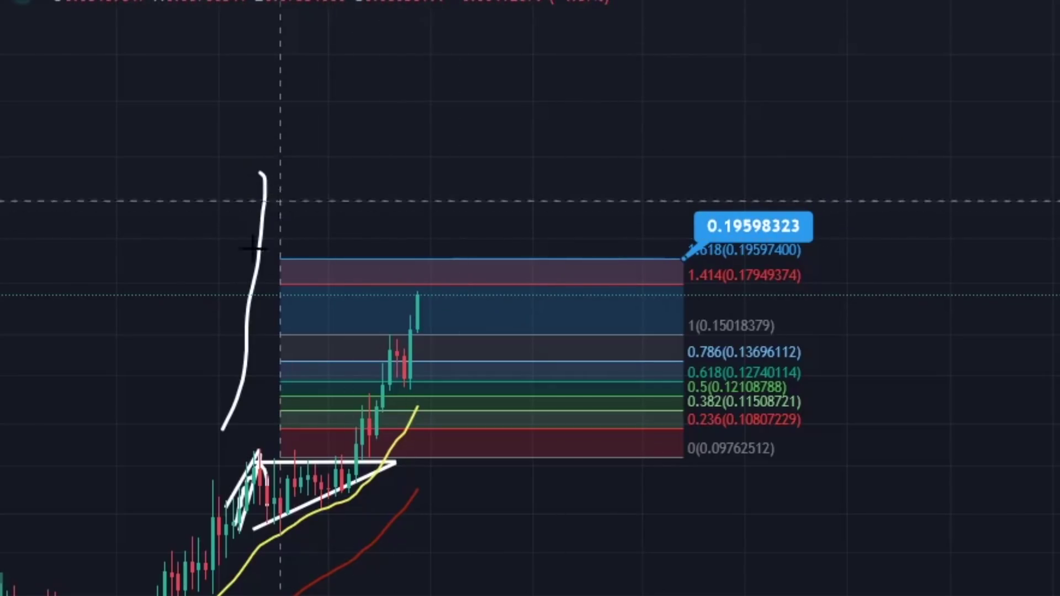
{"action": "left_click", "coordinate": [258, 232]}
{"action": "key", "text": "Delete"}
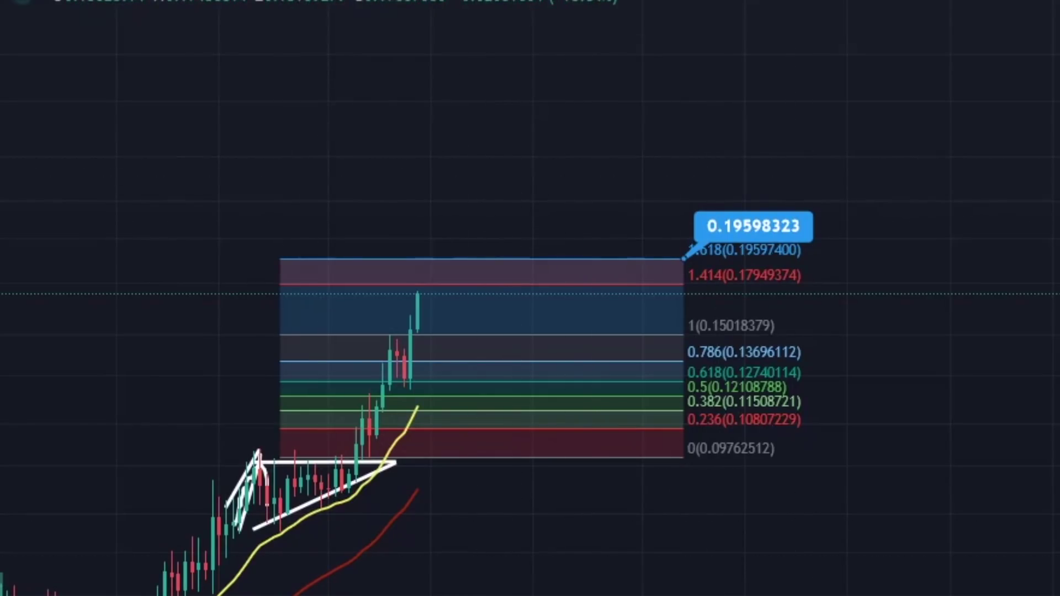
Step: Recentre the chart on the Fibonacci box and the latest daily candles
{"action": "left_click_drag", "start_coordinate": [566, 418], "coordinate": [349, 418]}
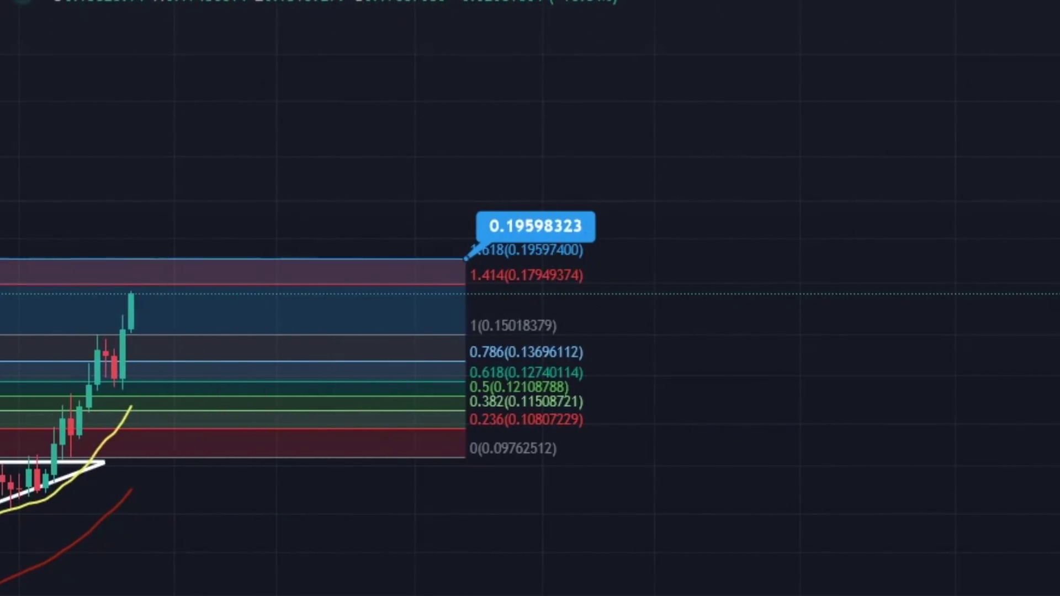
{"action": "left_click_drag", "start_coordinate": [214, 478], "coordinate": [289, 521]}
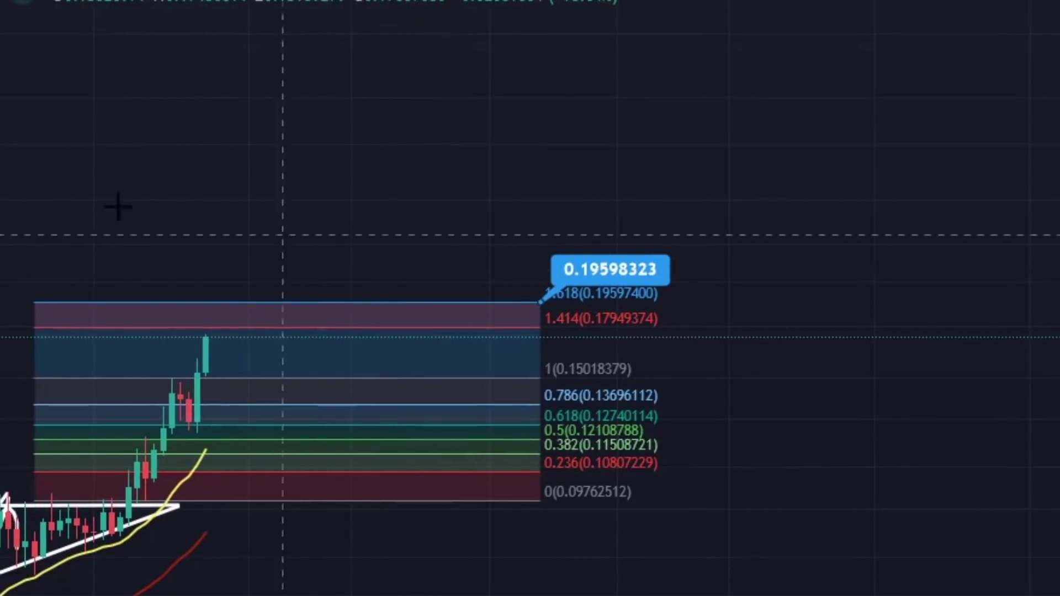
{"action": "left_click_drag", "start_coordinate": [217, 334], "coordinate": [298, 375]}
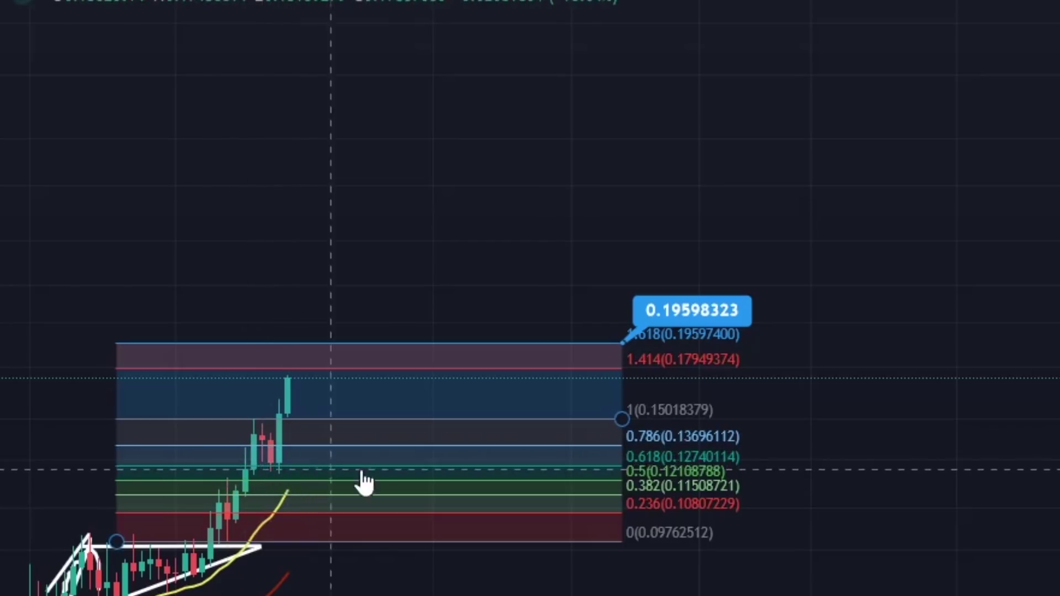
{"action": "left_click", "coordinate": [291, 476]}
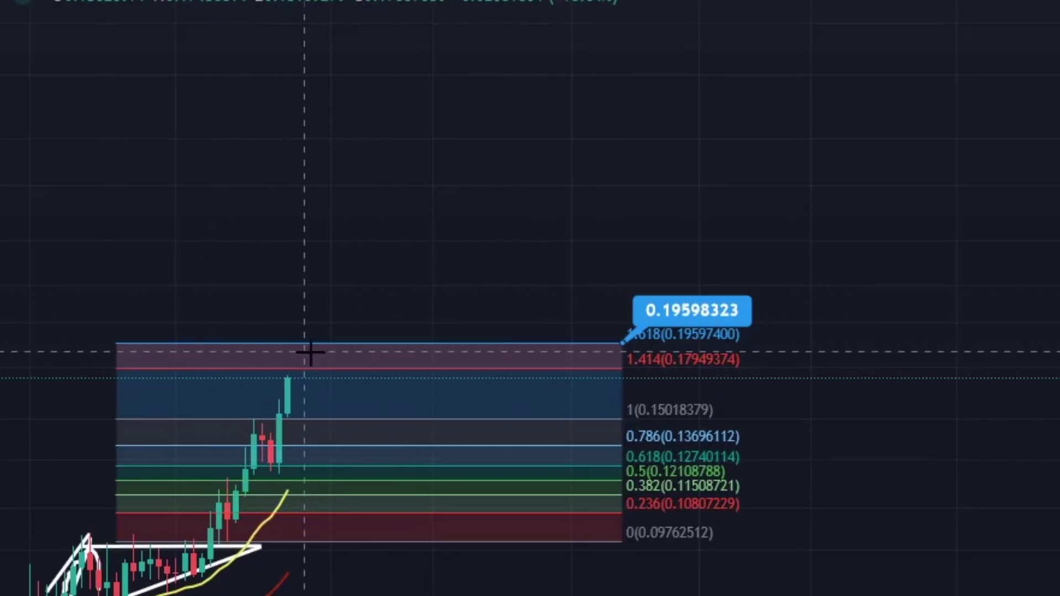